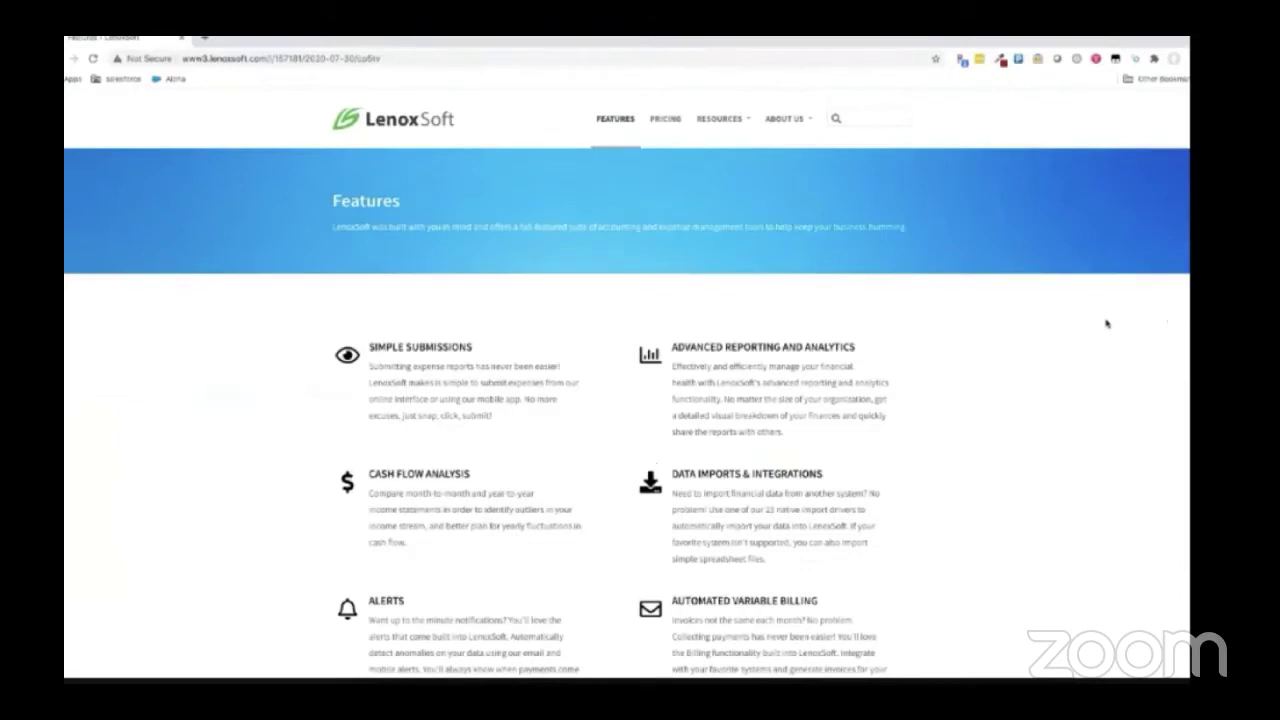
Open the Advanced Reporting and Analytics feature page and check the visit in the Interaction Studio event stream.
{"action": "left_click", "coordinate": [825, 348]}
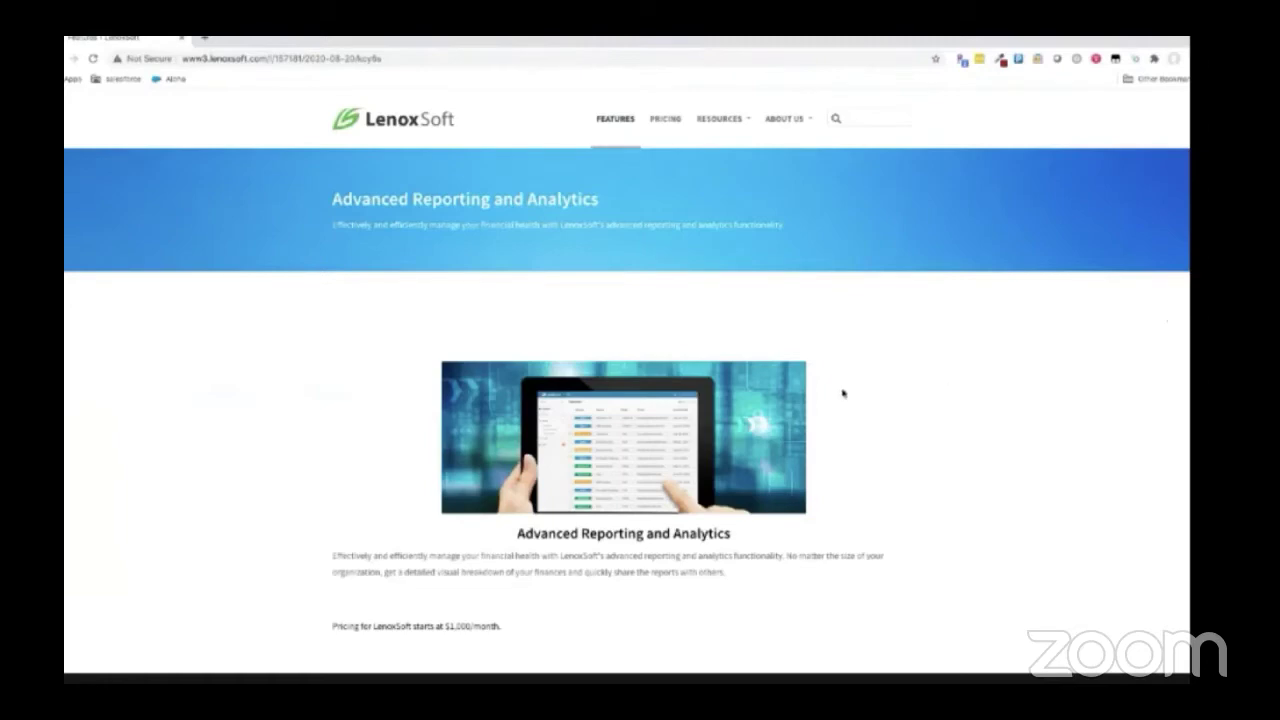
{"action": "key", "text": "super+Tab"}
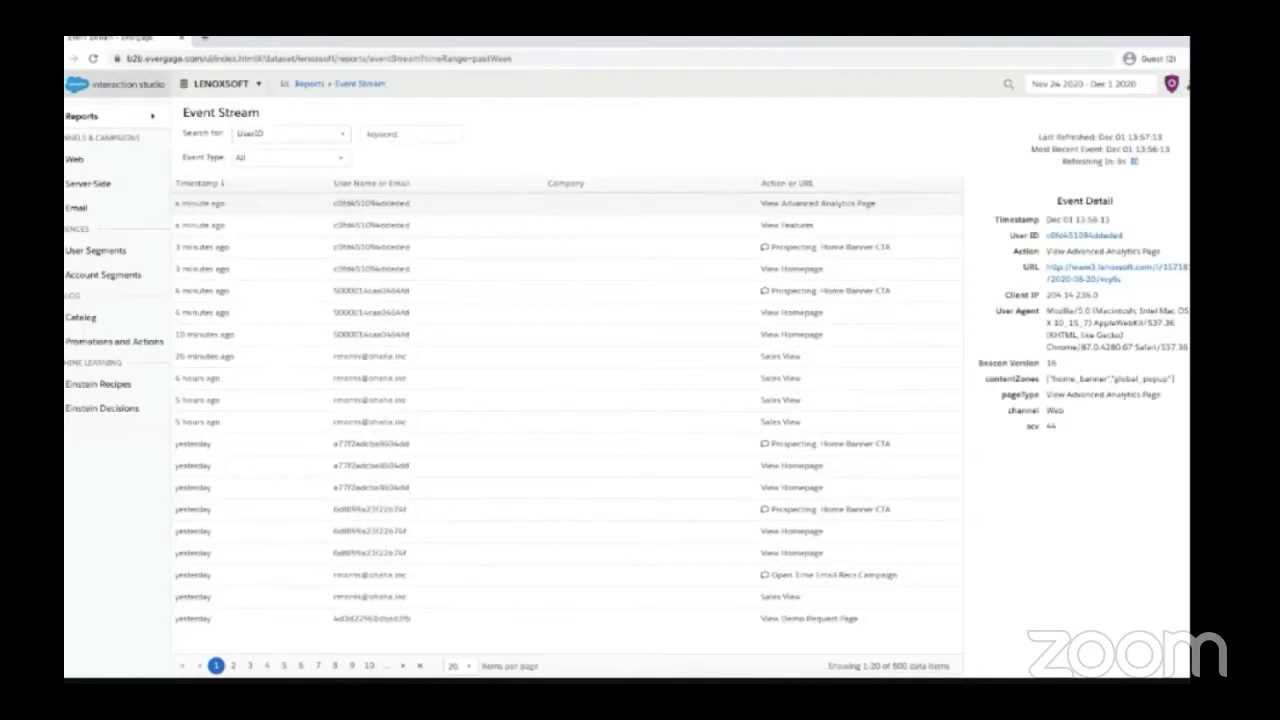
Return to the LenoxSoft site and request a free trial of the Professional plan with the prospect's name and email.
{"action": "key", "text": "alt+Tab"}
{"action": "left_click", "coordinate": [668, 120]}
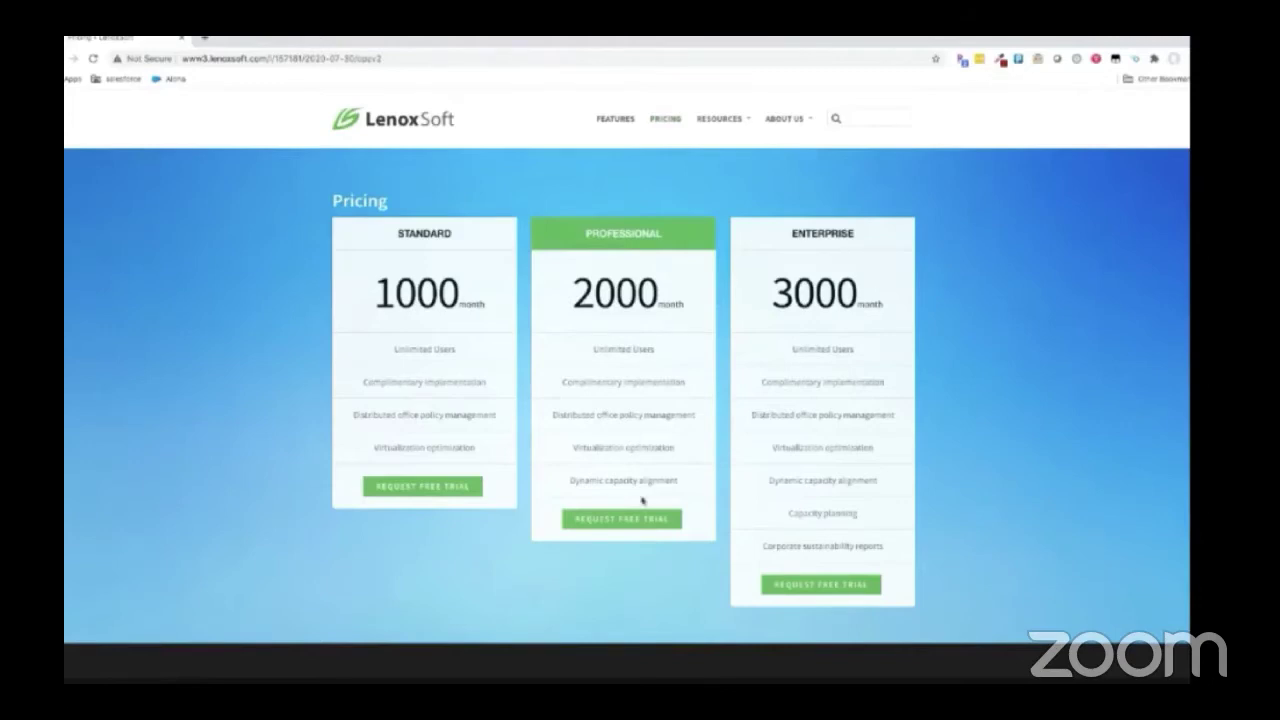
{"action": "left_click", "coordinate": [641, 519]}
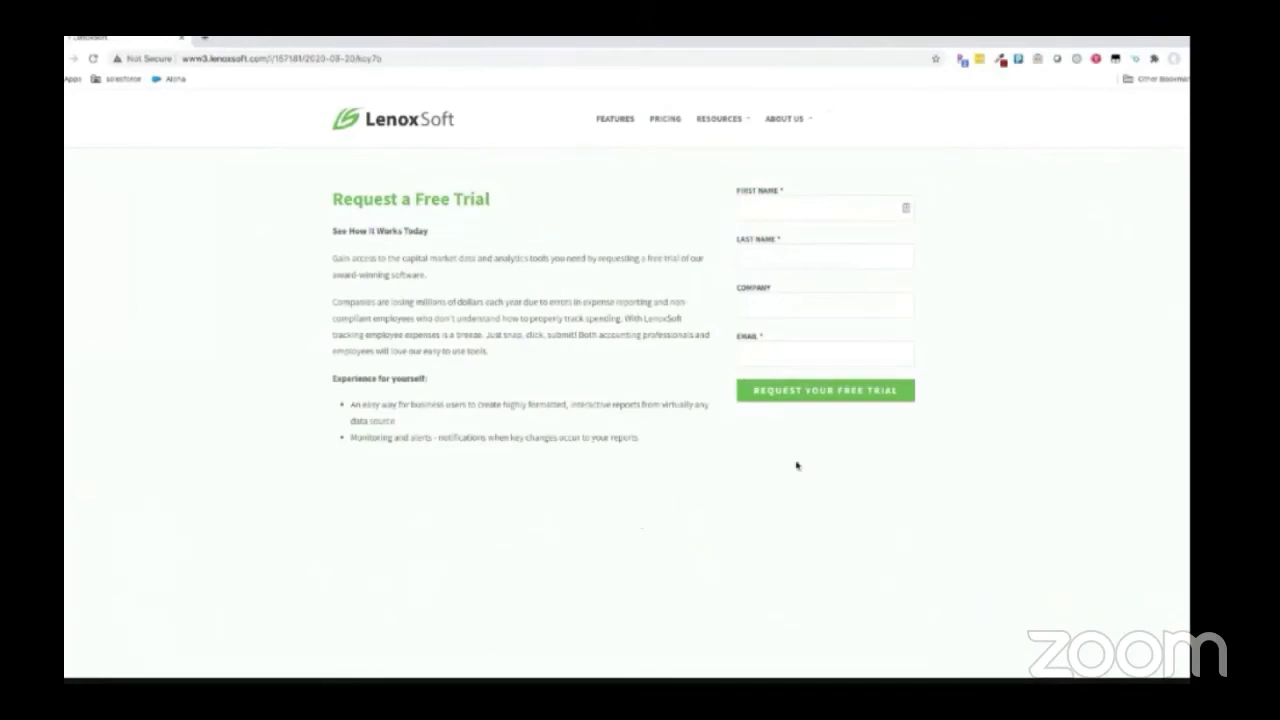
{"action": "left_click", "coordinate": [817, 208]}
{"action": "left_click", "coordinate": [882, 354]}
{"action": "left_click", "coordinate": [875, 391]}
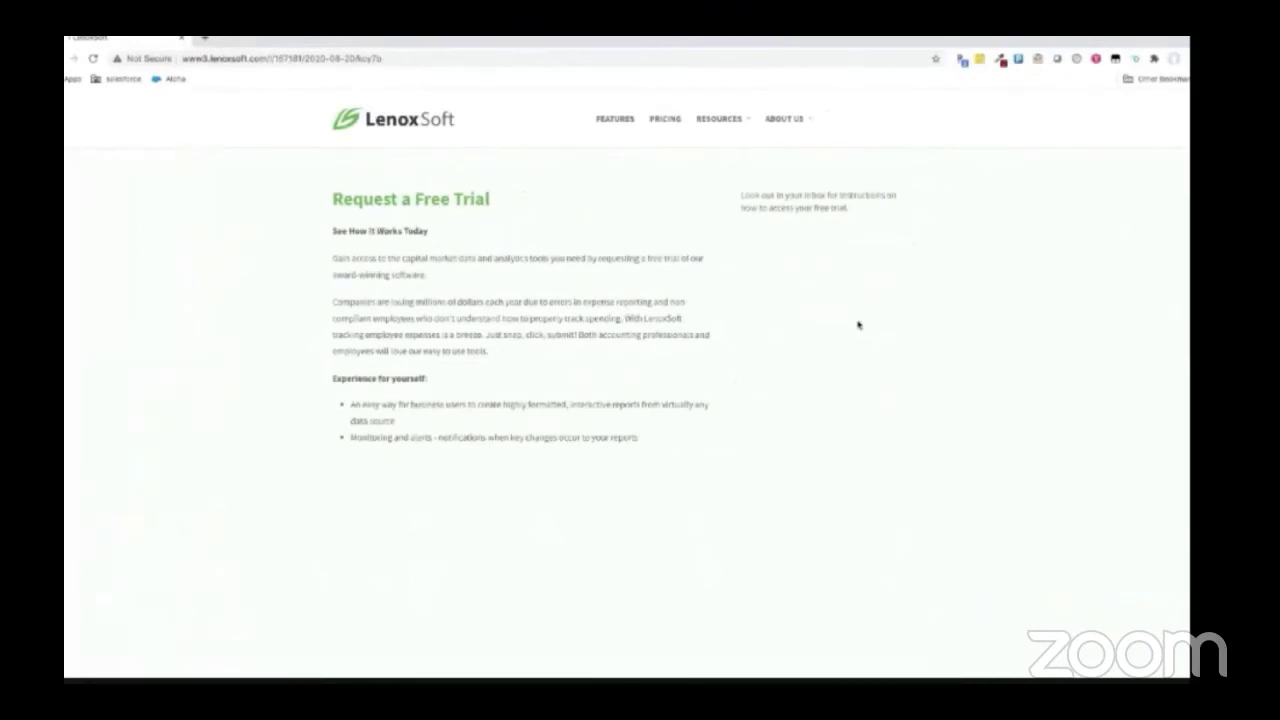
Switch to Interaction Studio and review the trial requester's user profile.
{"action": "key", "text": "alt+Tab"}
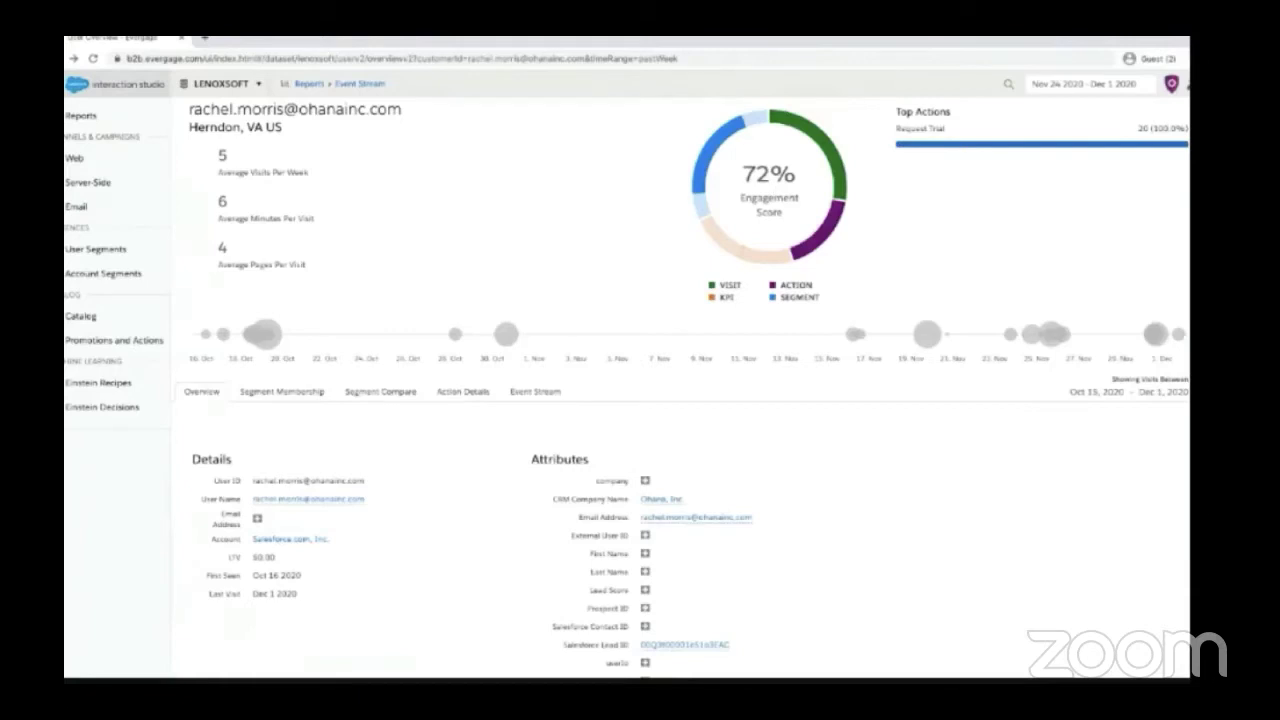
{"action": "key", "text": "alt+Tab"}
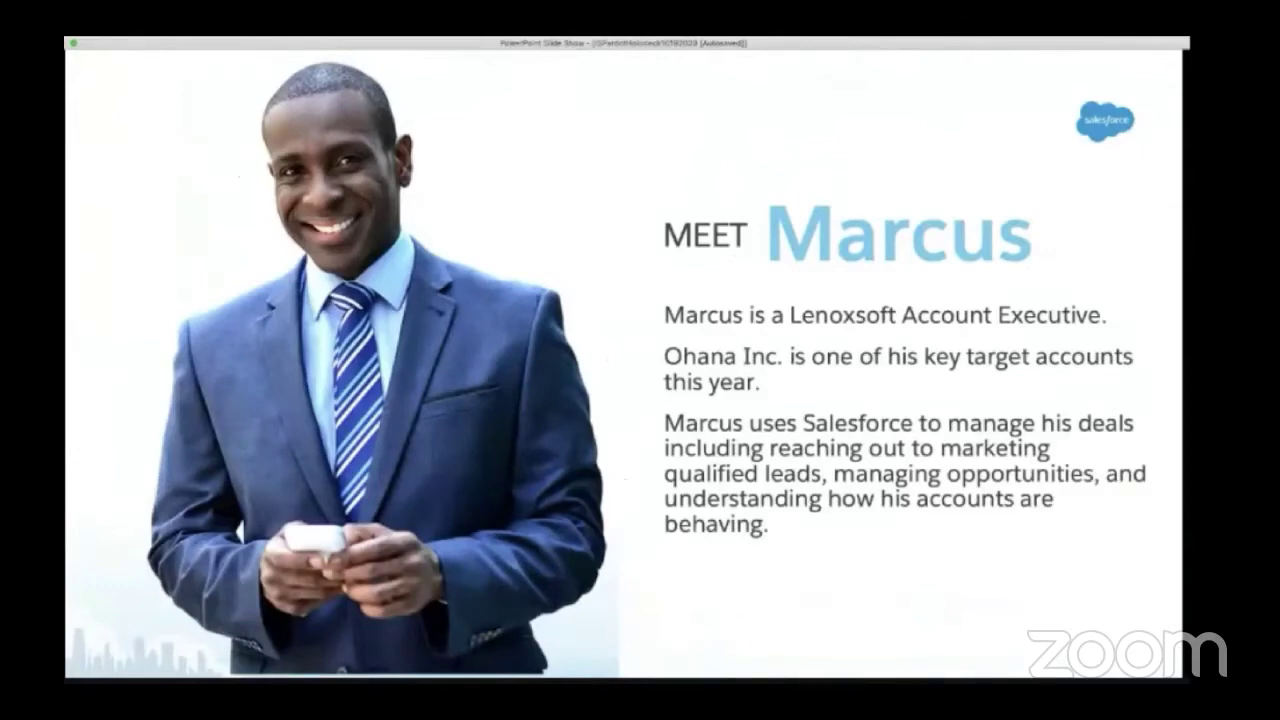
Switch to Salesforce, review the Ohana, Inc. account's engagement history and view the most active contact's Interaction Studio next best actions.
{"action": "key", "text": "alt+Tab"}
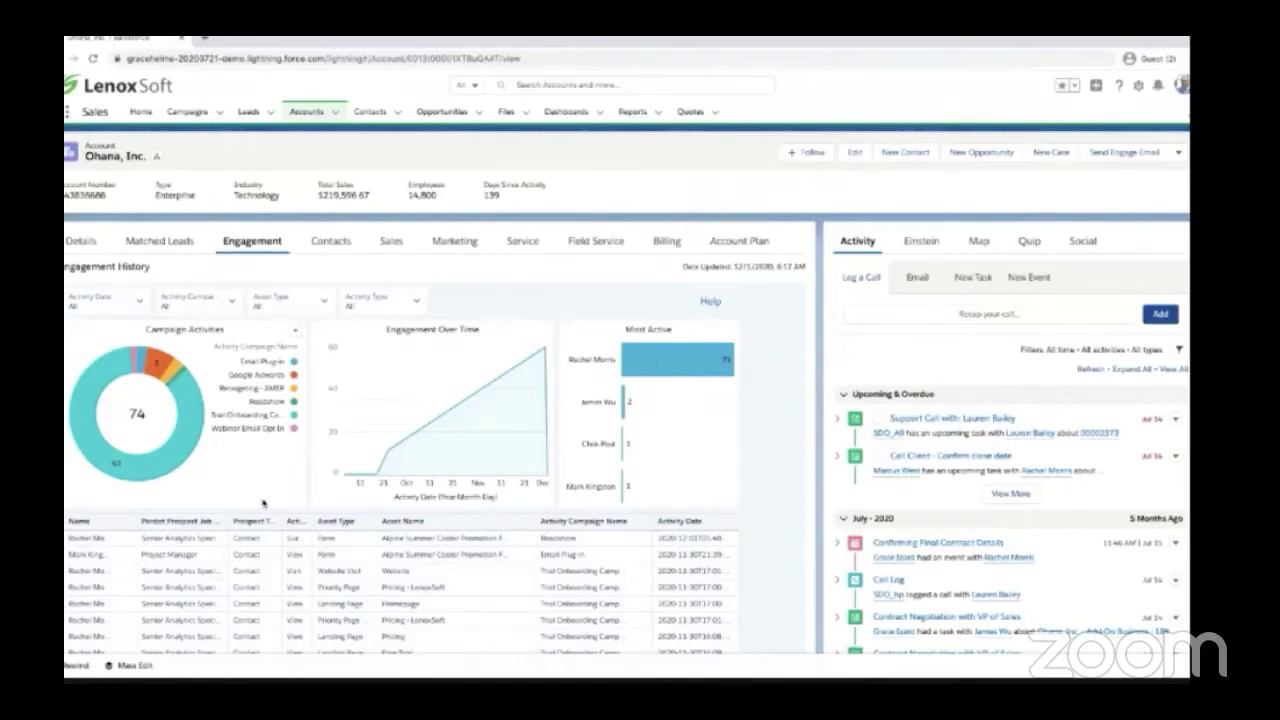
{"action": "scroll", "coordinate": [263, 503], "scroll_direction": "down", "scroll_amount": 1}
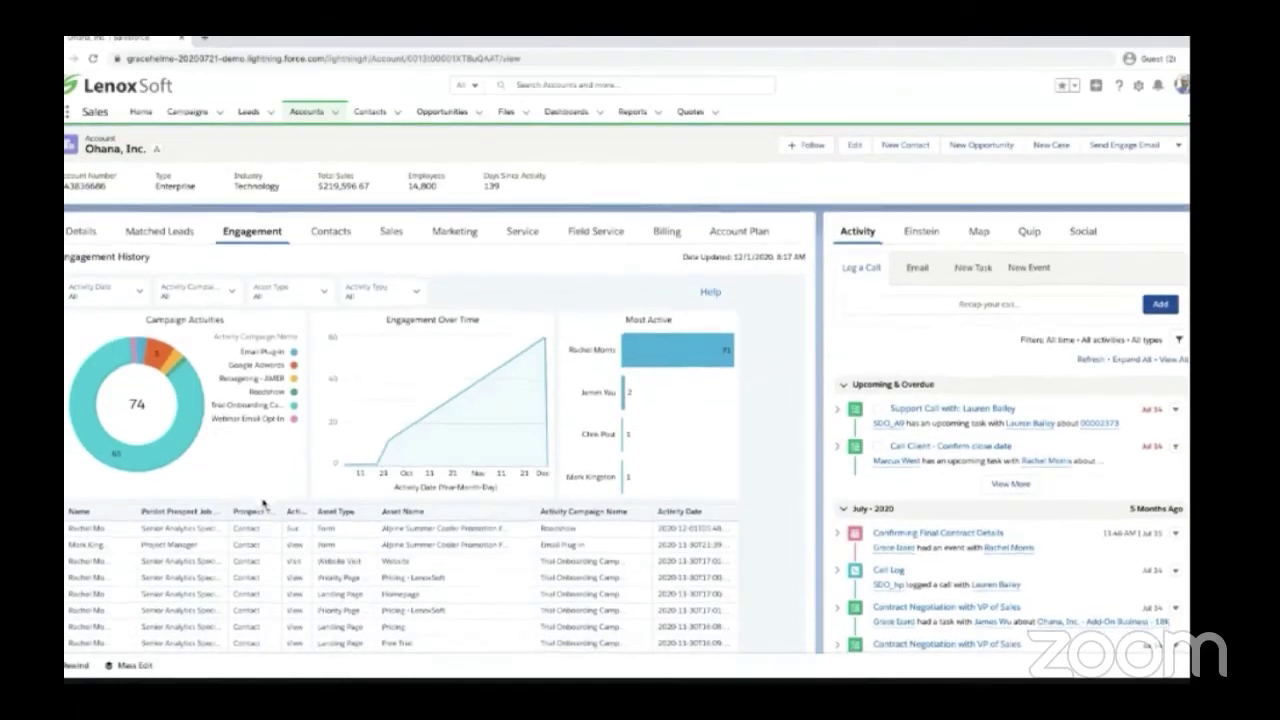
{"action": "scroll", "coordinate": [263, 503], "scroll_direction": "down", "scroll_amount": 2}
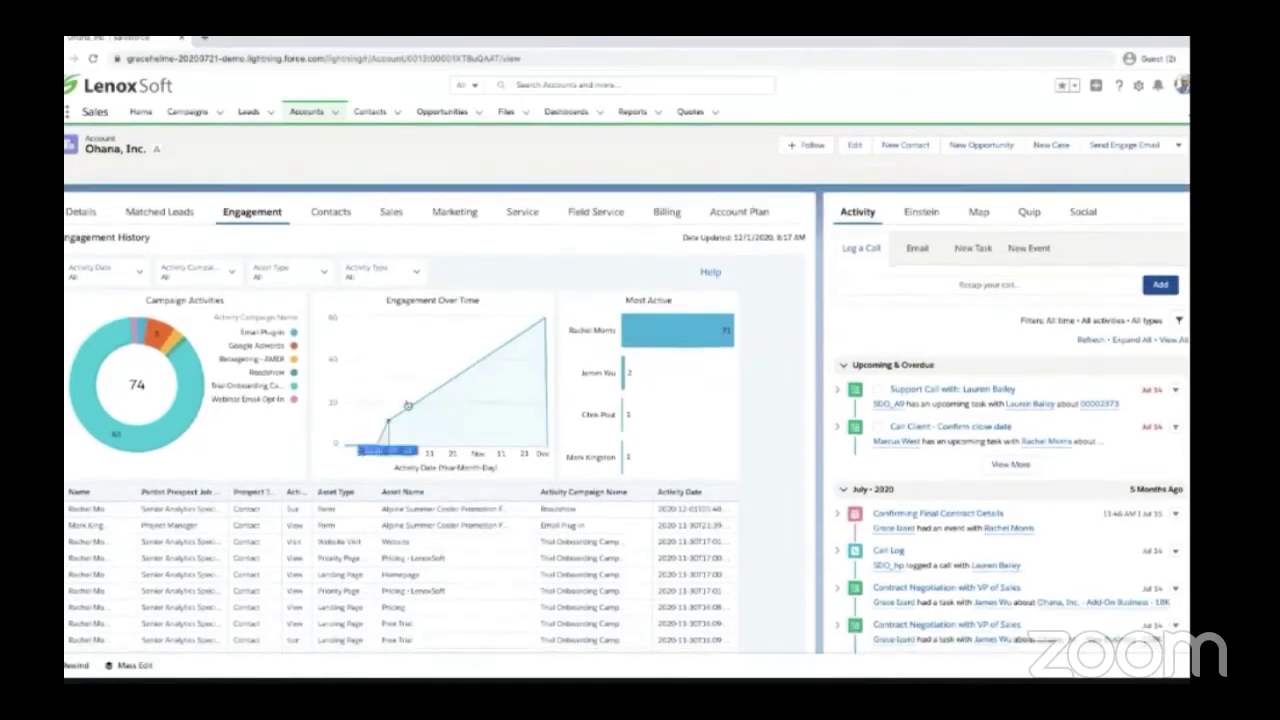
{"action": "left_click", "coordinate": [645, 338]}
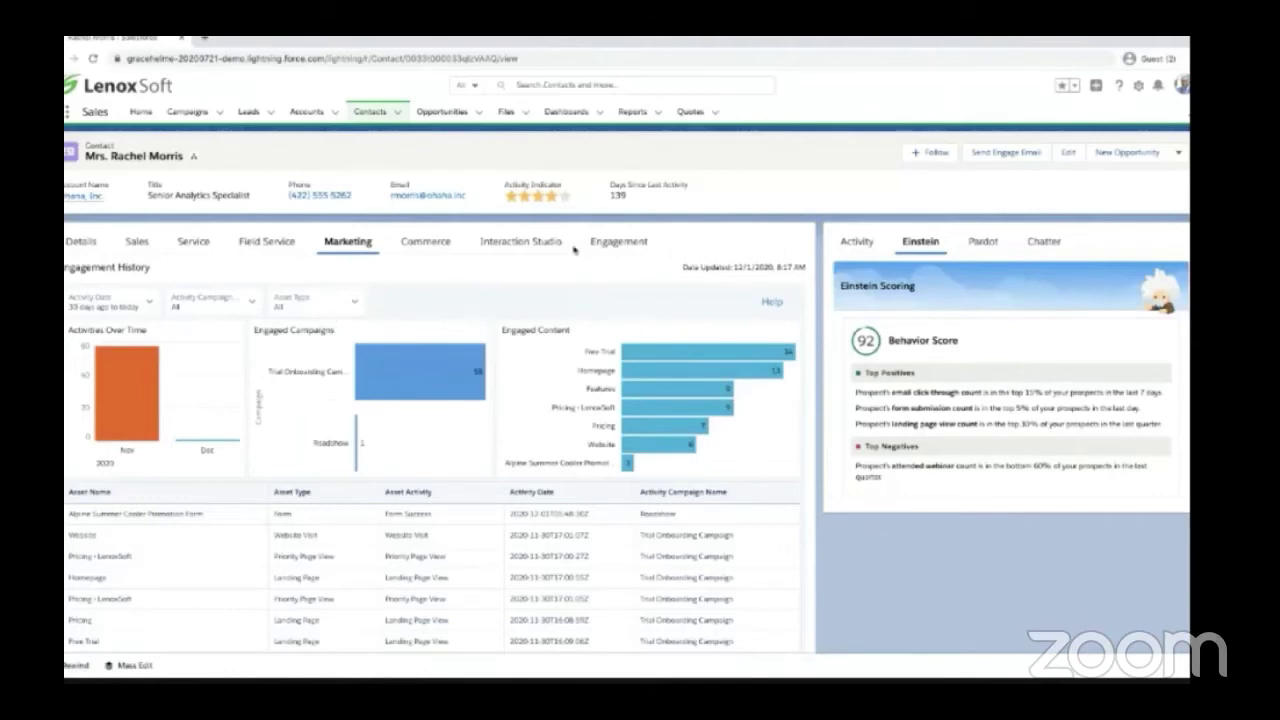
{"action": "left_click", "coordinate": [539, 247]}
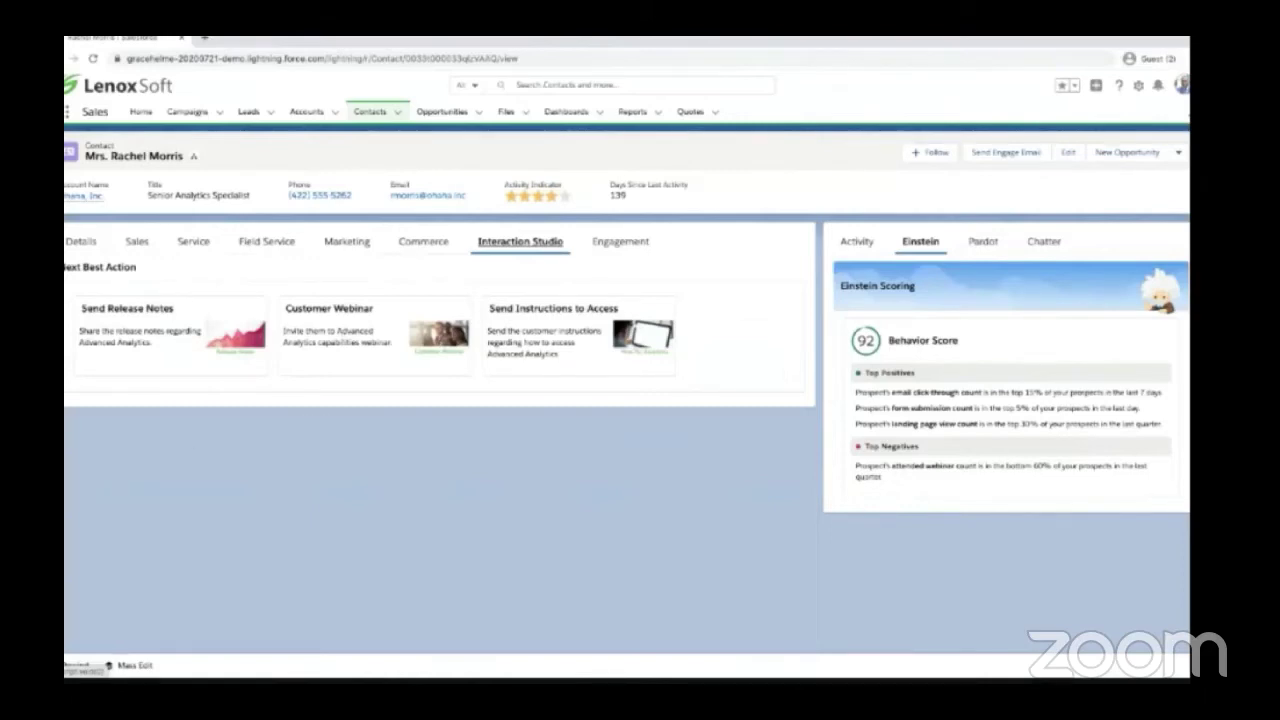
Start an Engage email to the contact using the Client Case Study template from General > Email Templates.
{"action": "left_click", "coordinate": [1008, 155]}
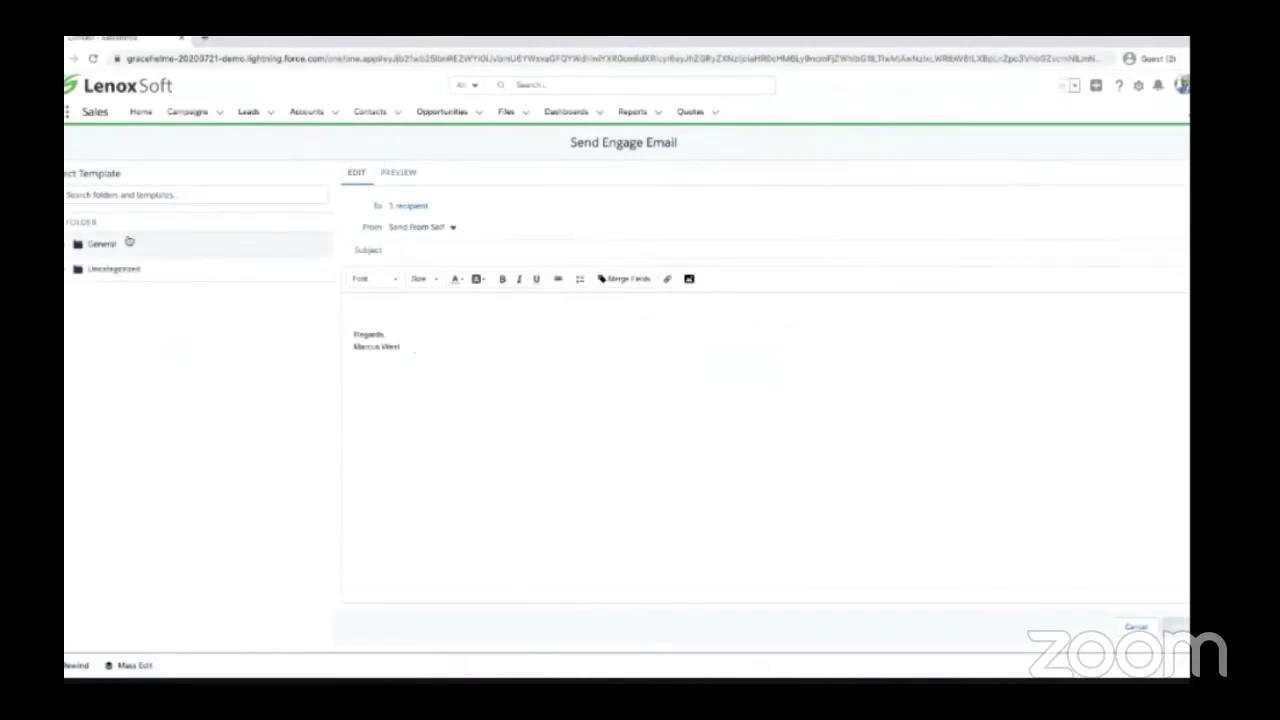
{"action": "left_click", "coordinate": [68, 243]}
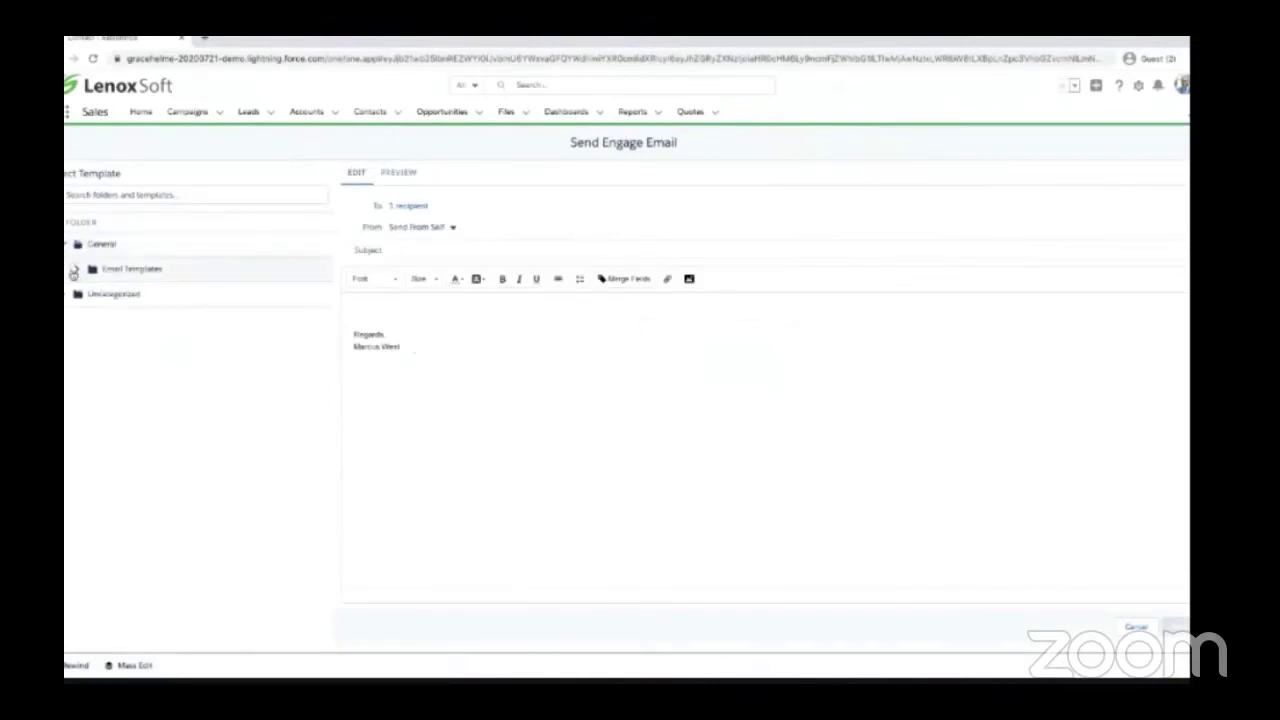
{"action": "left_click", "coordinate": [73, 272]}
{"action": "left_click", "coordinate": [119, 294]}
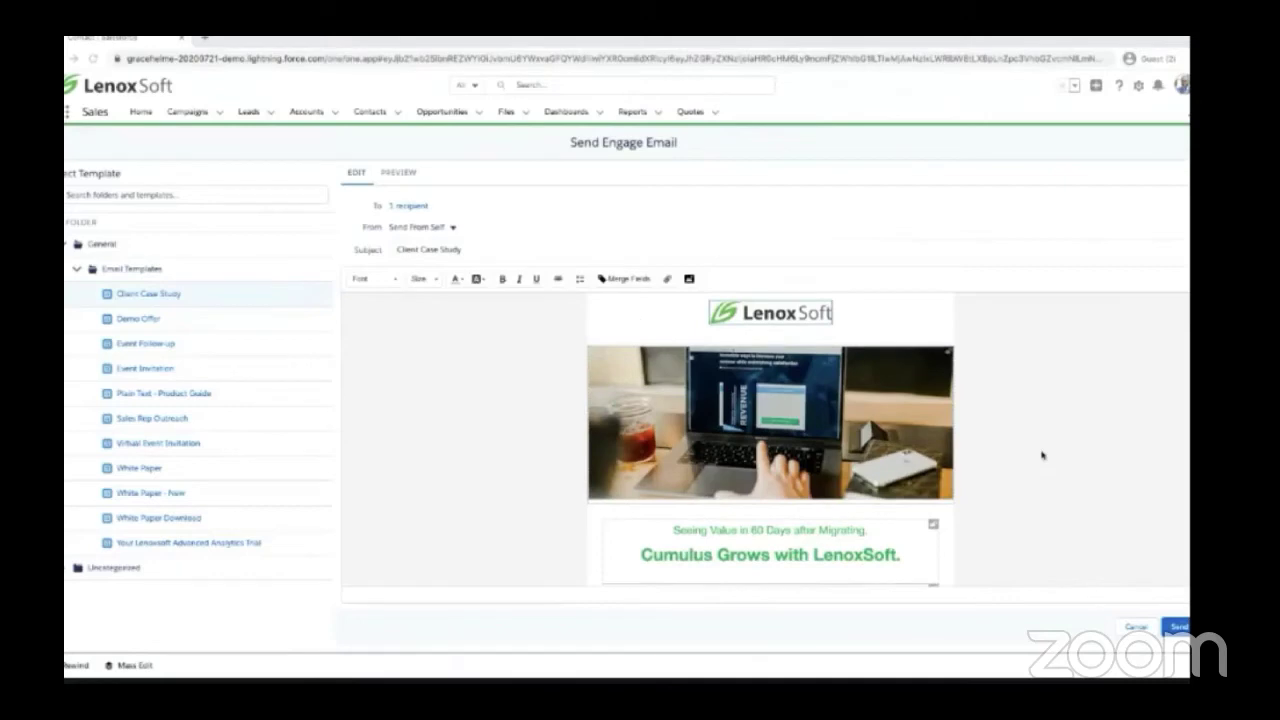
Preview the Client Case Study email as the recipient and look through its personalised content.
{"action": "left_click", "coordinate": [404, 176]}
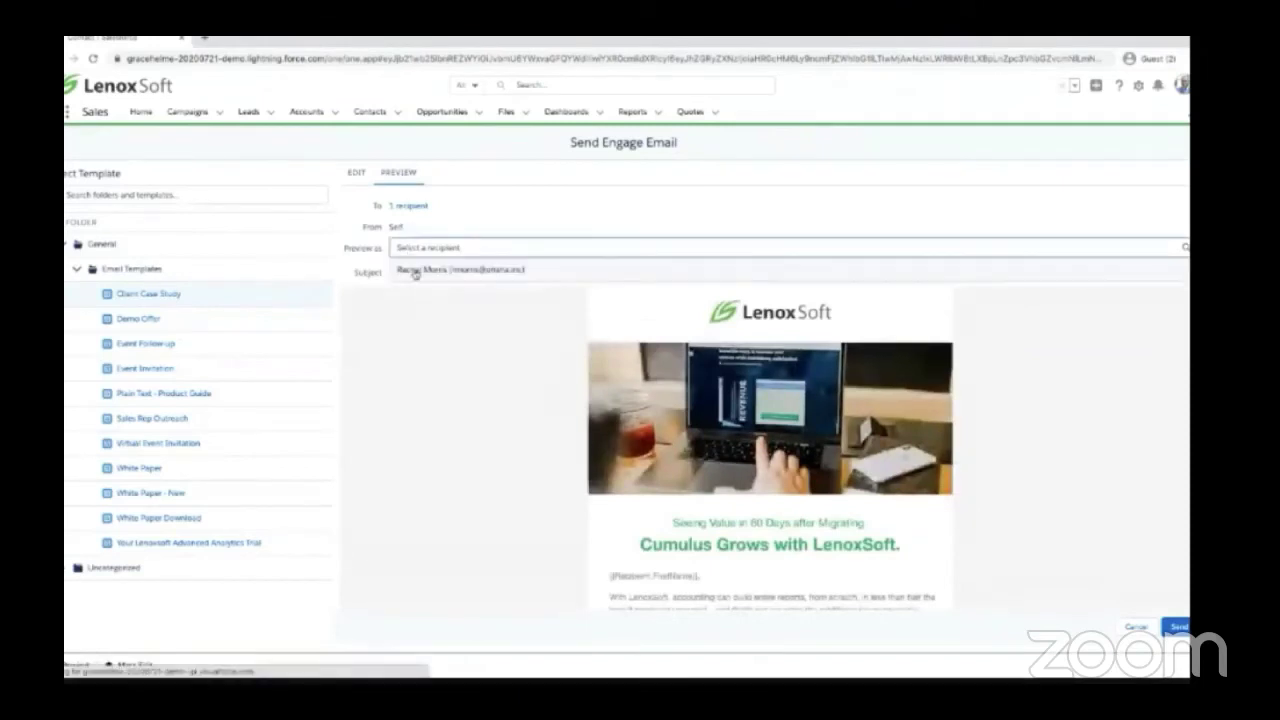
{"action": "left_click", "coordinate": [416, 272]}
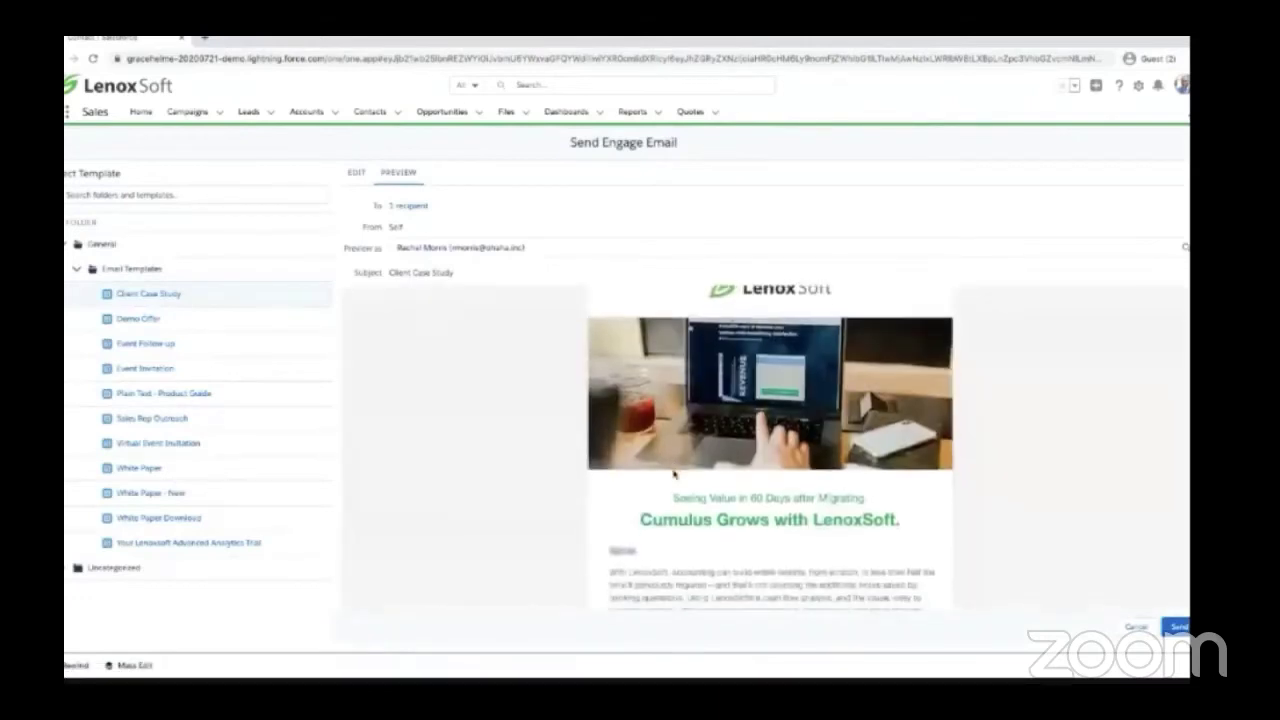
{"action": "scroll", "coordinate": [674, 476], "scroll_direction": "down", "scroll_amount": 2}
{"action": "scroll", "coordinate": [674, 476], "scroll_direction": "down", "scroll_amount": 3}
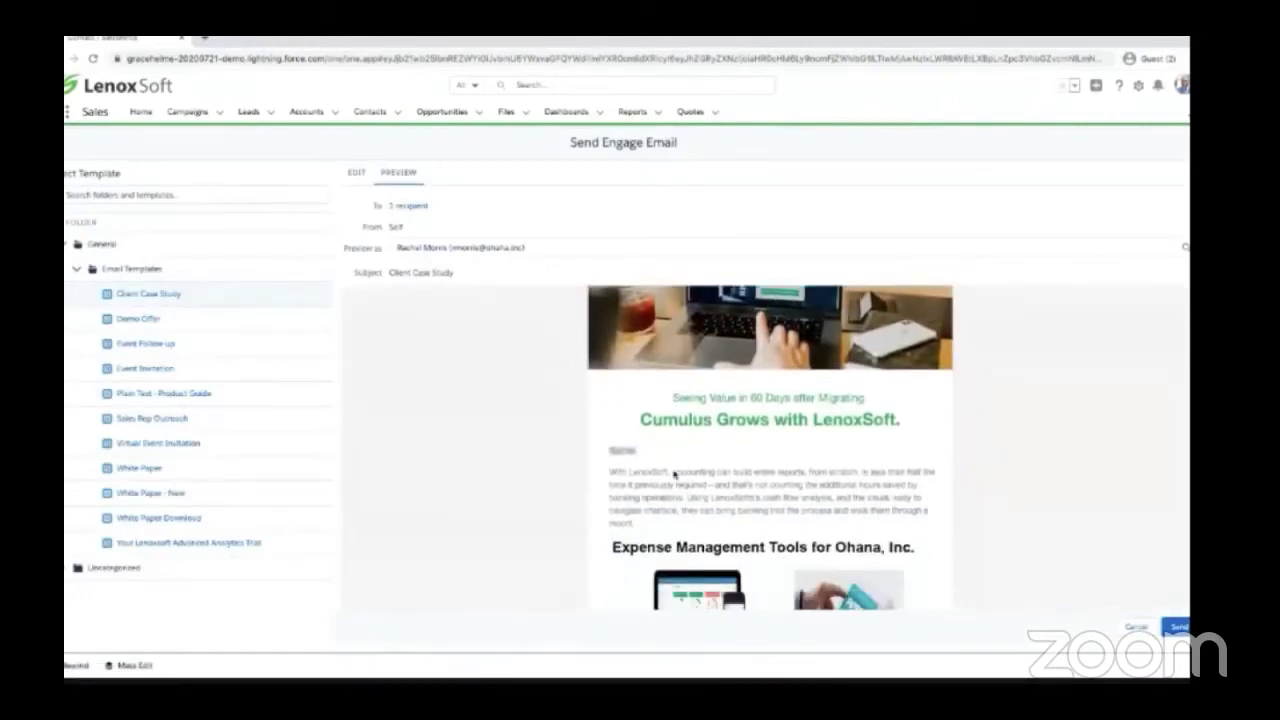
{"action": "scroll", "coordinate": [674, 472], "scroll_direction": "down", "scroll_amount": 2}
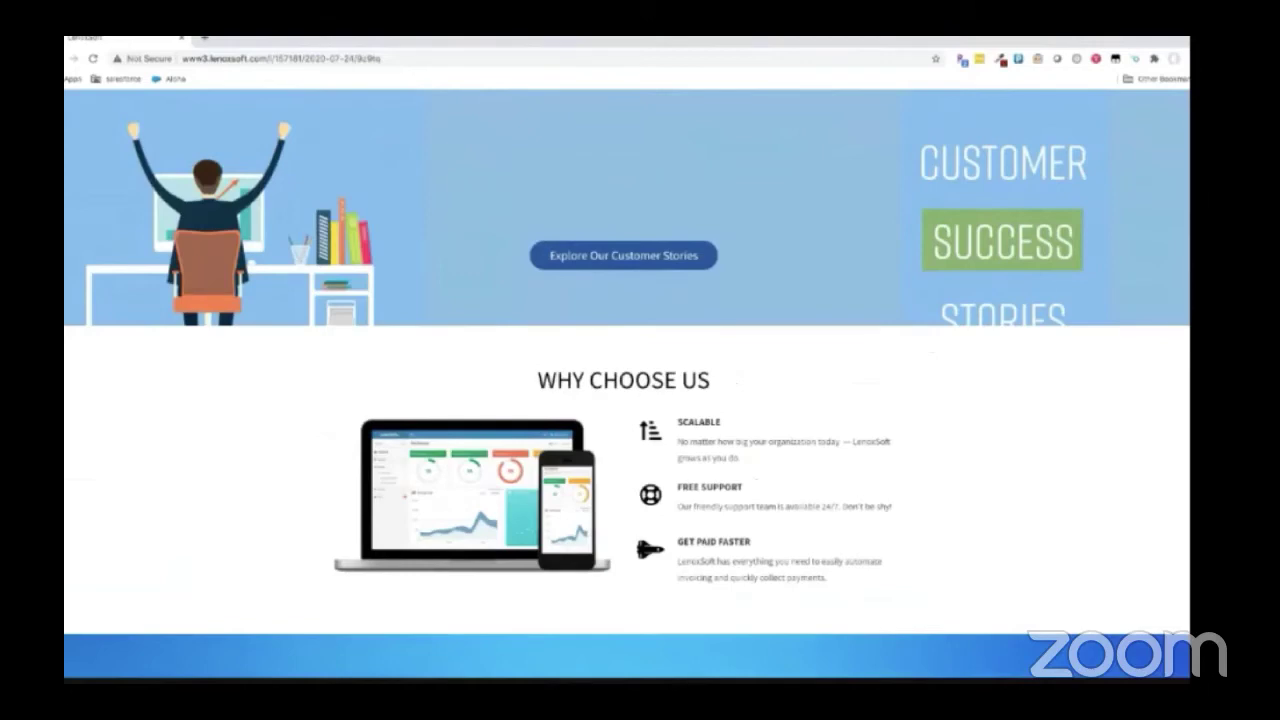
Switch to Pardot and review the Trial Onboarding Campaign's landing pages, marketing links and marketing forms.
{"action": "key", "text": "super+Tab"}
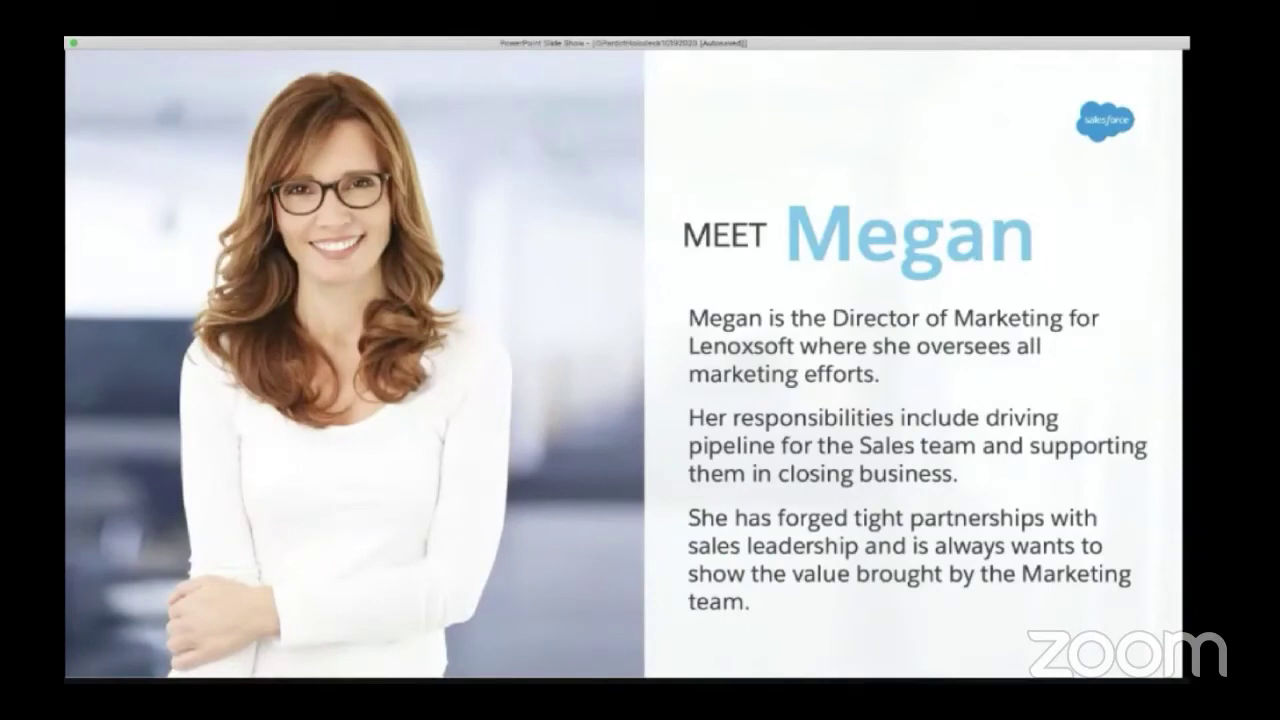
{"action": "key", "text": "super+Tab"}
{"action": "left_click", "coordinate": [272, 244]}
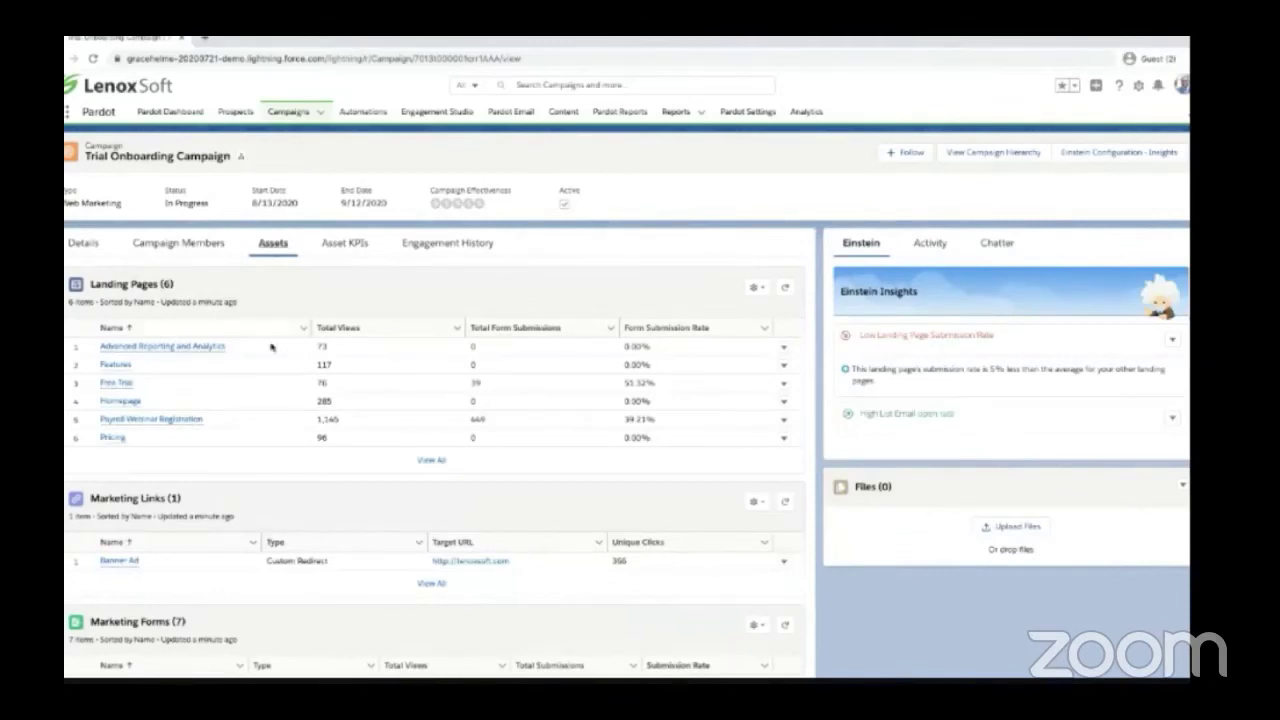
{"action": "scroll", "coordinate": [269, 355], "scroll_direction": "down", "scroll_amount": 1}
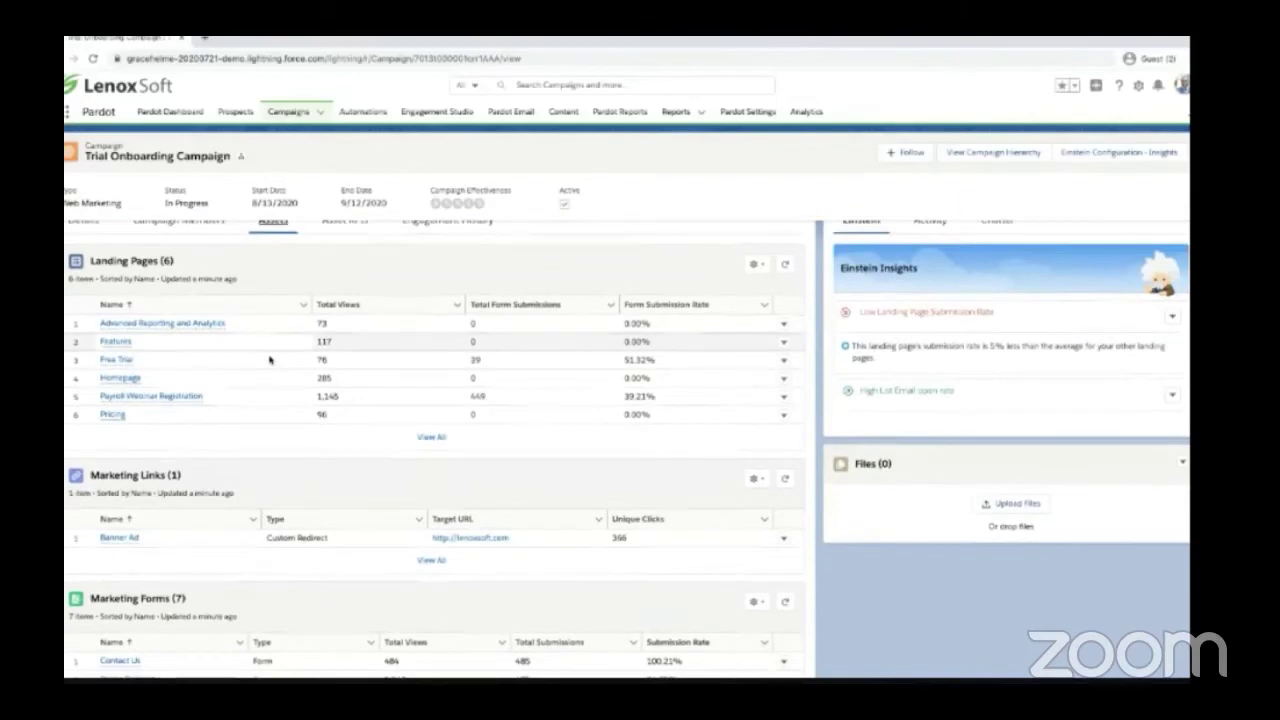
{"action": "scroll", "coordinate": [269, 359], "scroll_direction": "down", "scroll_amount": 2}
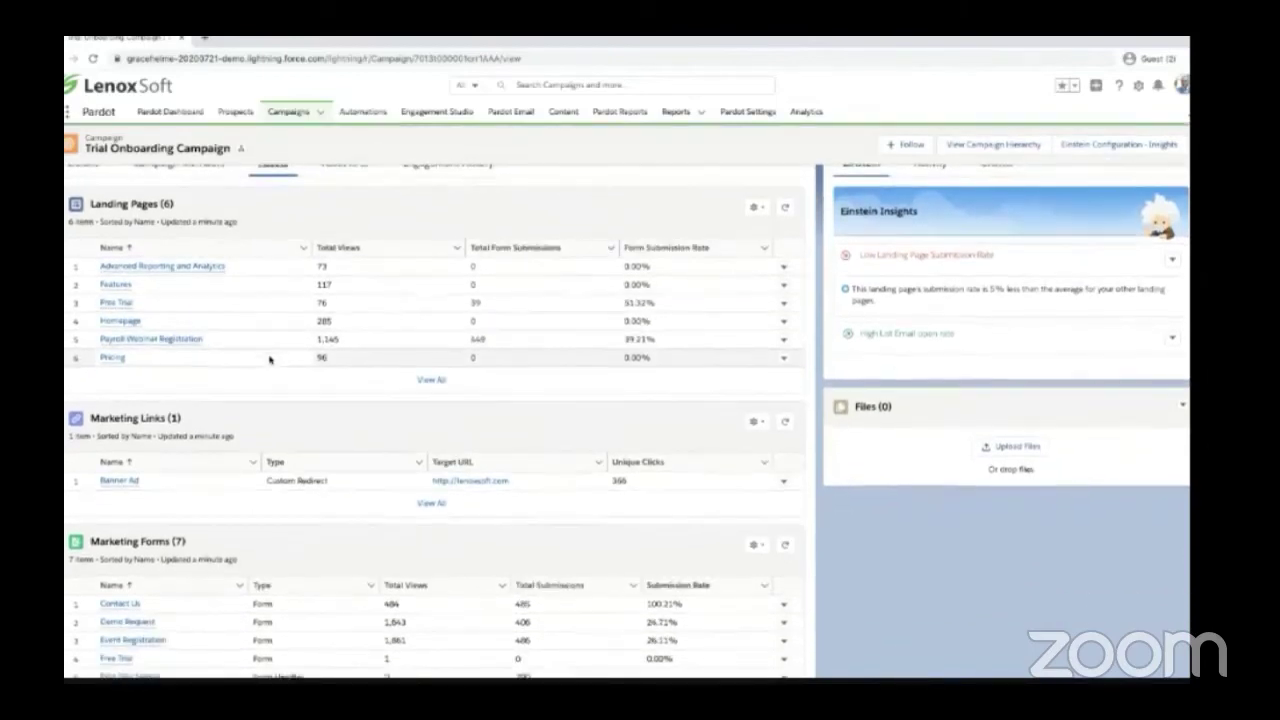
{"action": "scroll", "coordinate": [269, 359], "scroll_direction": "down", "scroll_amount": 2}
{"action": "scroll", "coordinate": [269, 359], "scroll_direction": "down", "scroll_amount": 3}
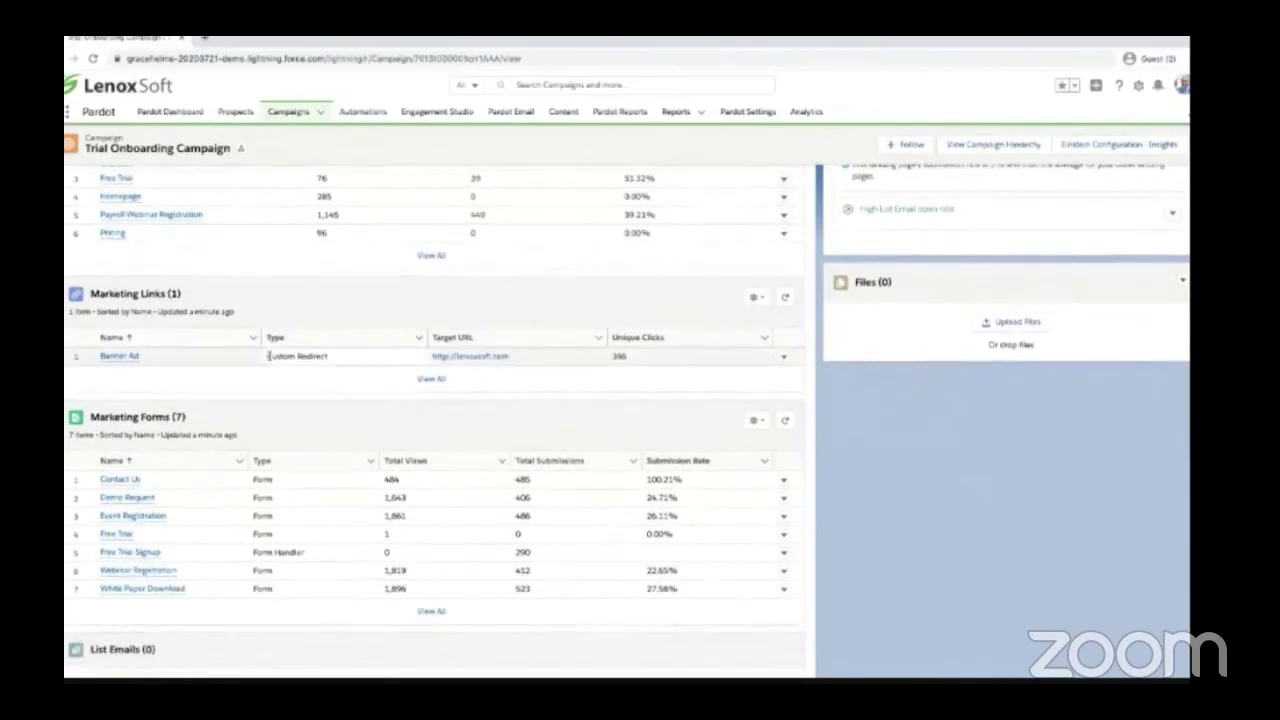
{"action": "scroll", "coordinate": [269, 356], "scroll_direction": "up", "scroll_amount": 4}
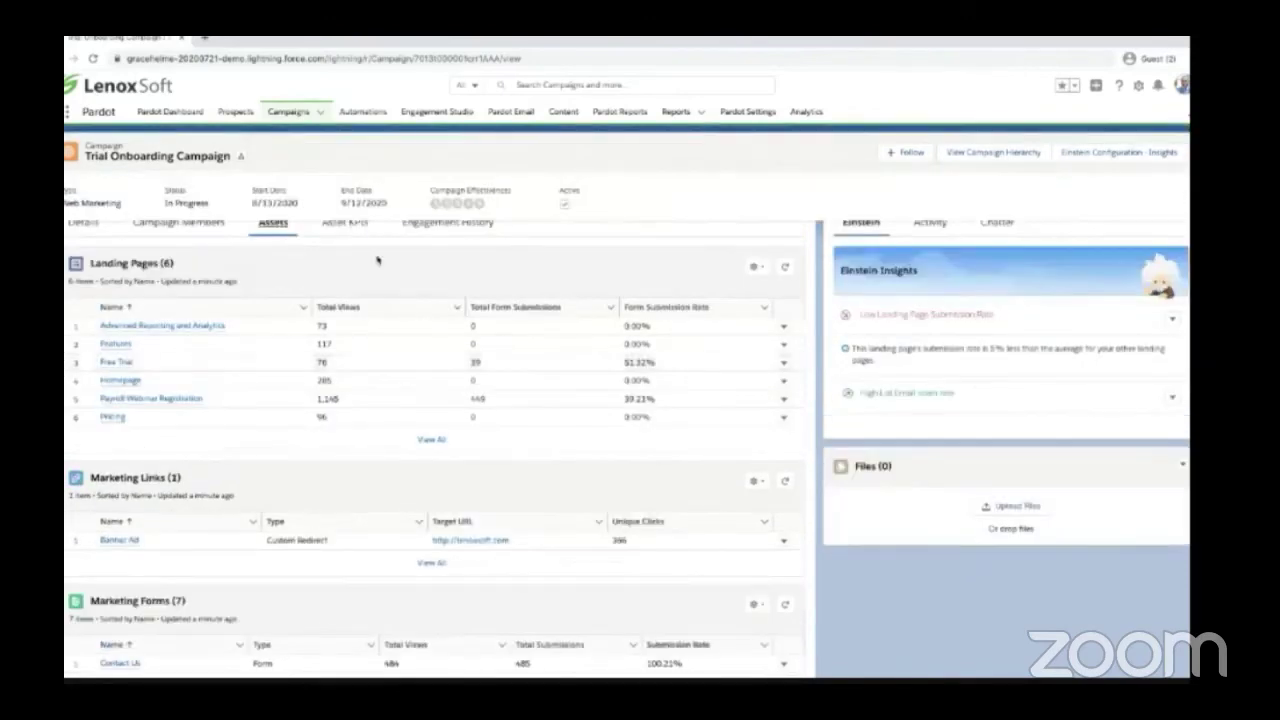
View the Trial Onboarding Campaign's engagement history and most engaged accounts.
{"action": "left_click", "coordinate": [421, 224]}
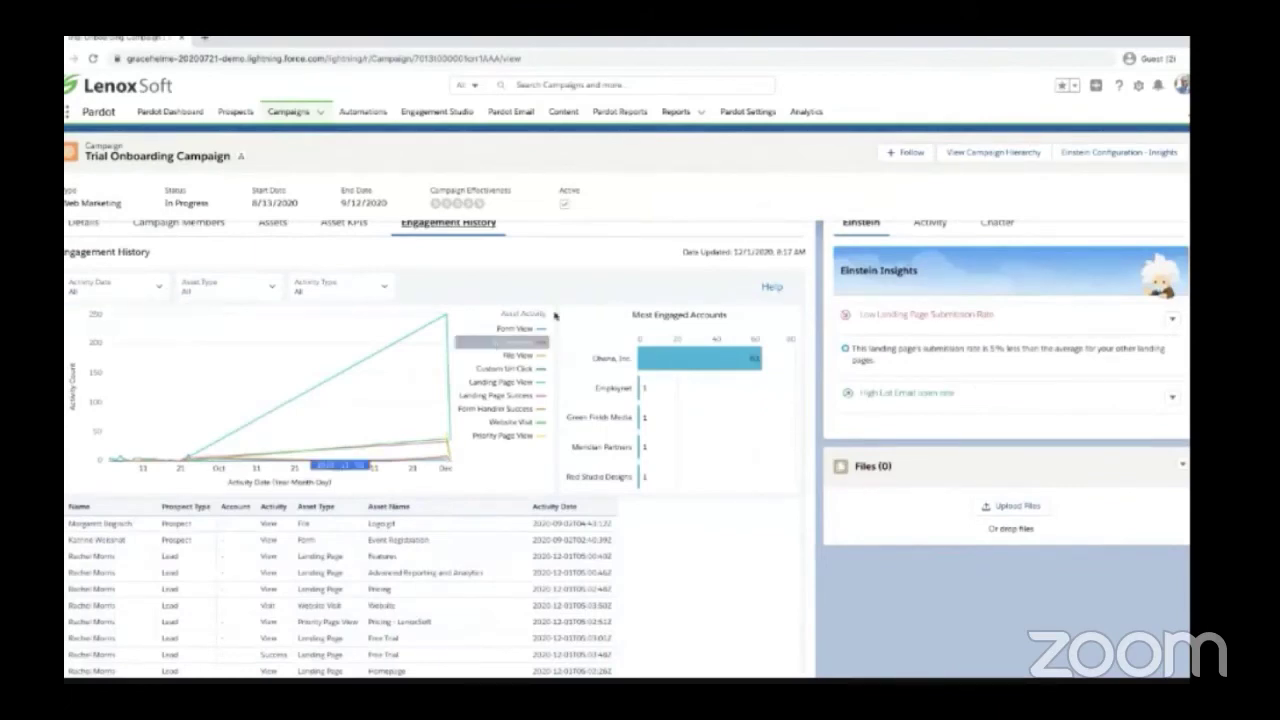
{"action": "scroll", "coordinate": [928, 313], "scroll_direction": "up", "scroll_amount": 1}
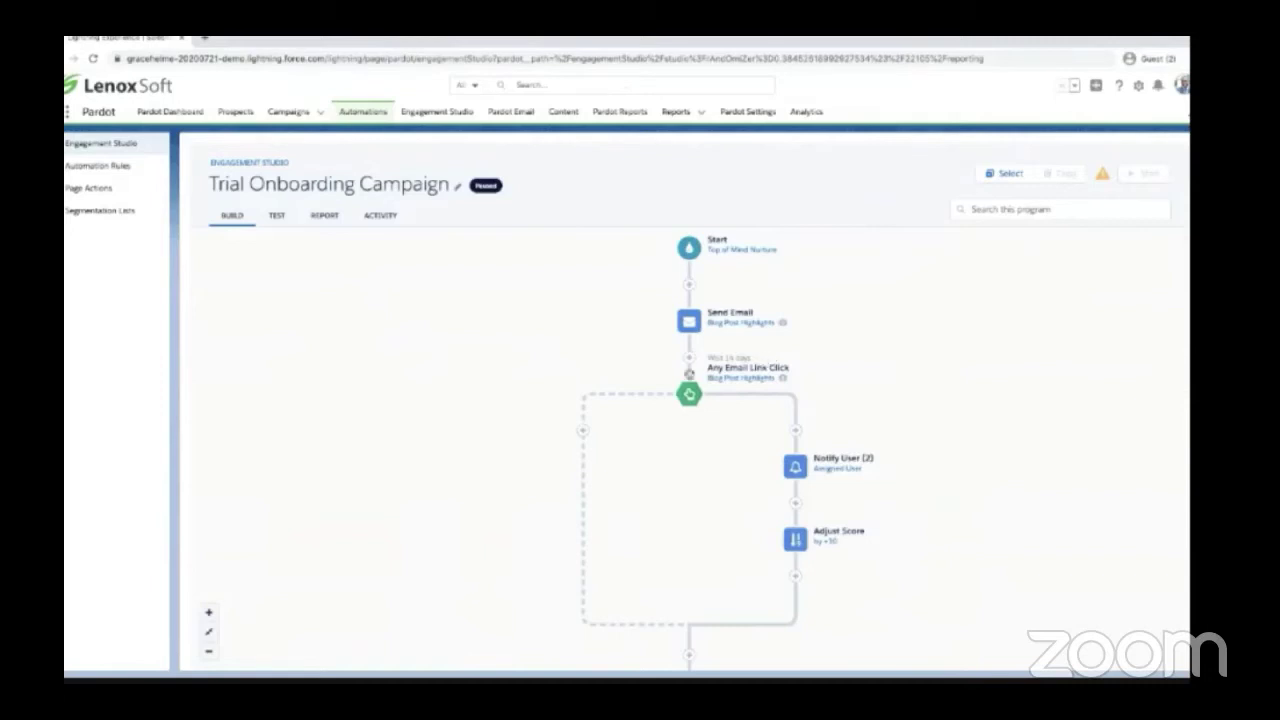
Examine the action, trigger and rule types available for a new element after the Start step of the Trial Onboarding Campaign program.
{"action": "left_click", "coordinate": [690, 292]}
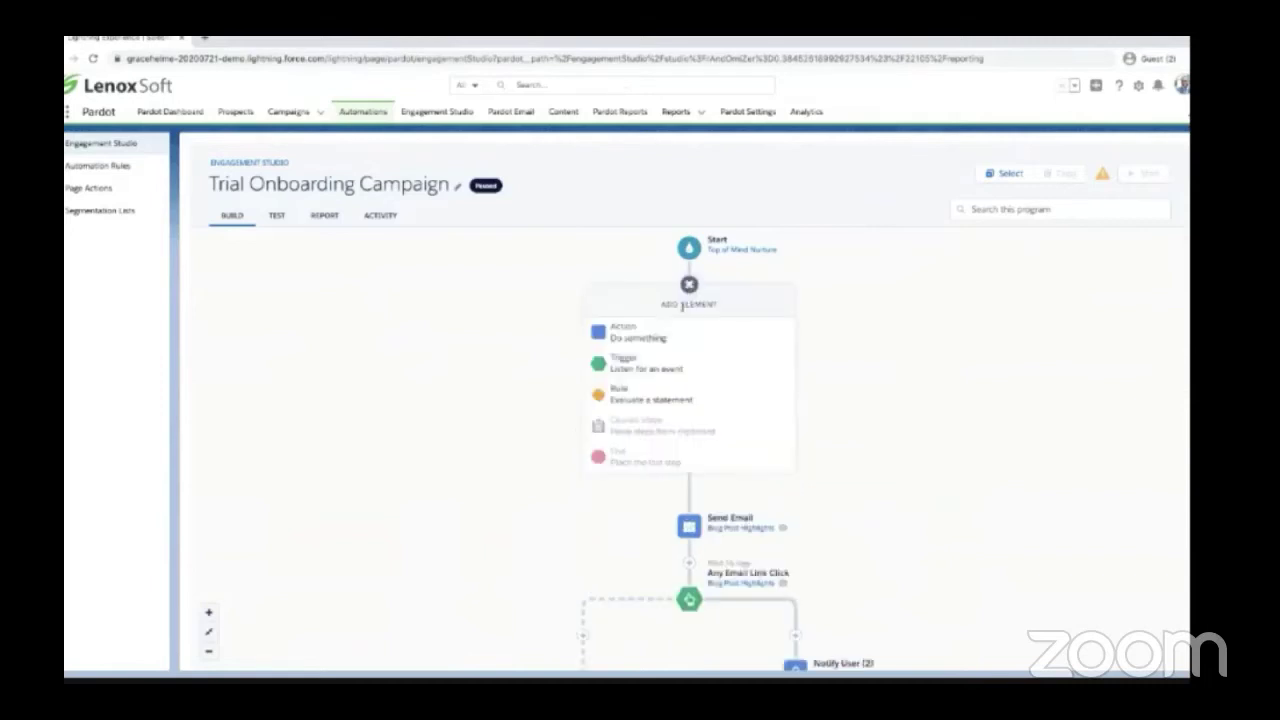
{"action": "left_click", "coordinate": [673, 334]}
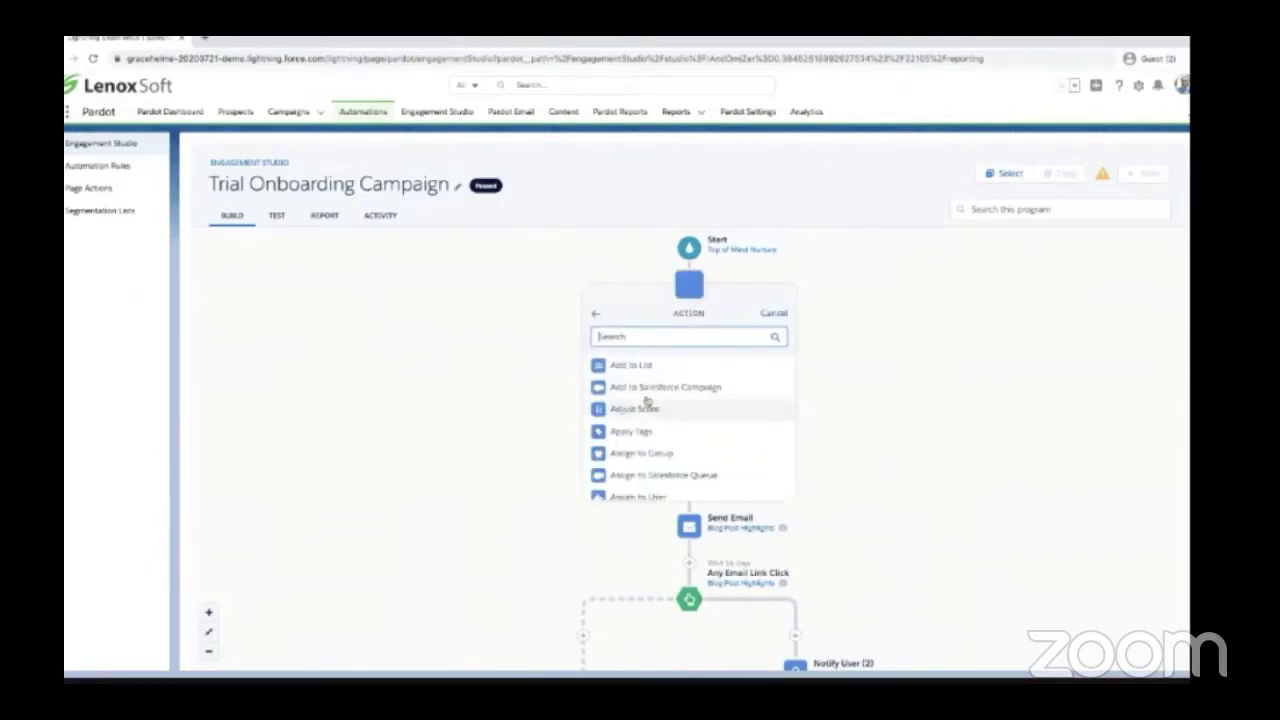
{"action": "left_click", "coordinate": [595, 314]}
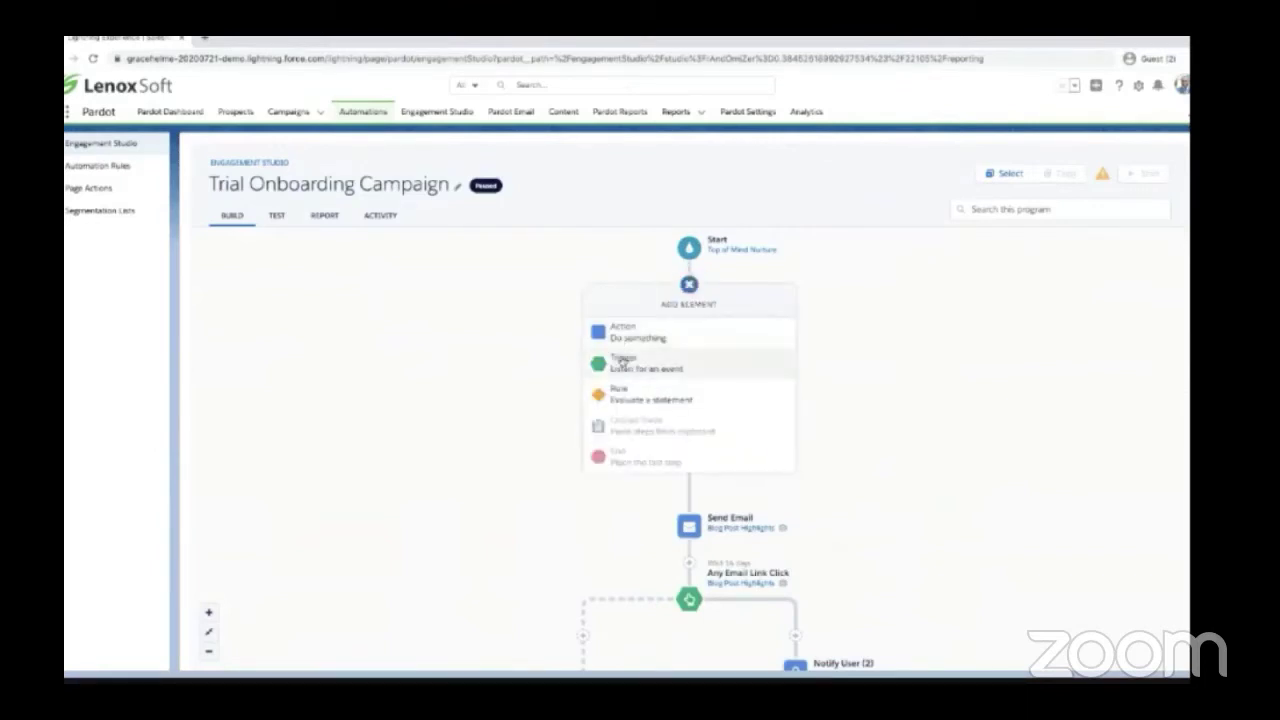
{"action": "left_click", "coordinate": [622, 364]}
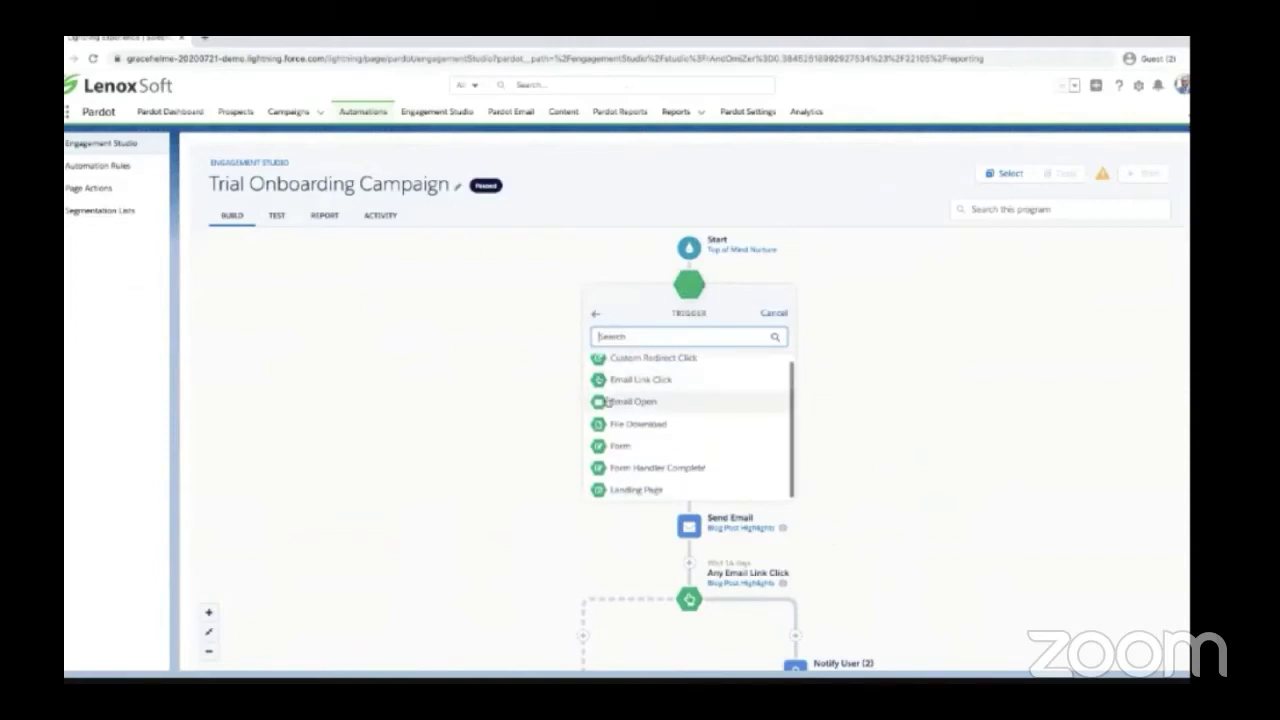
{"action": "left_click", "coordinate": [594, 328]}
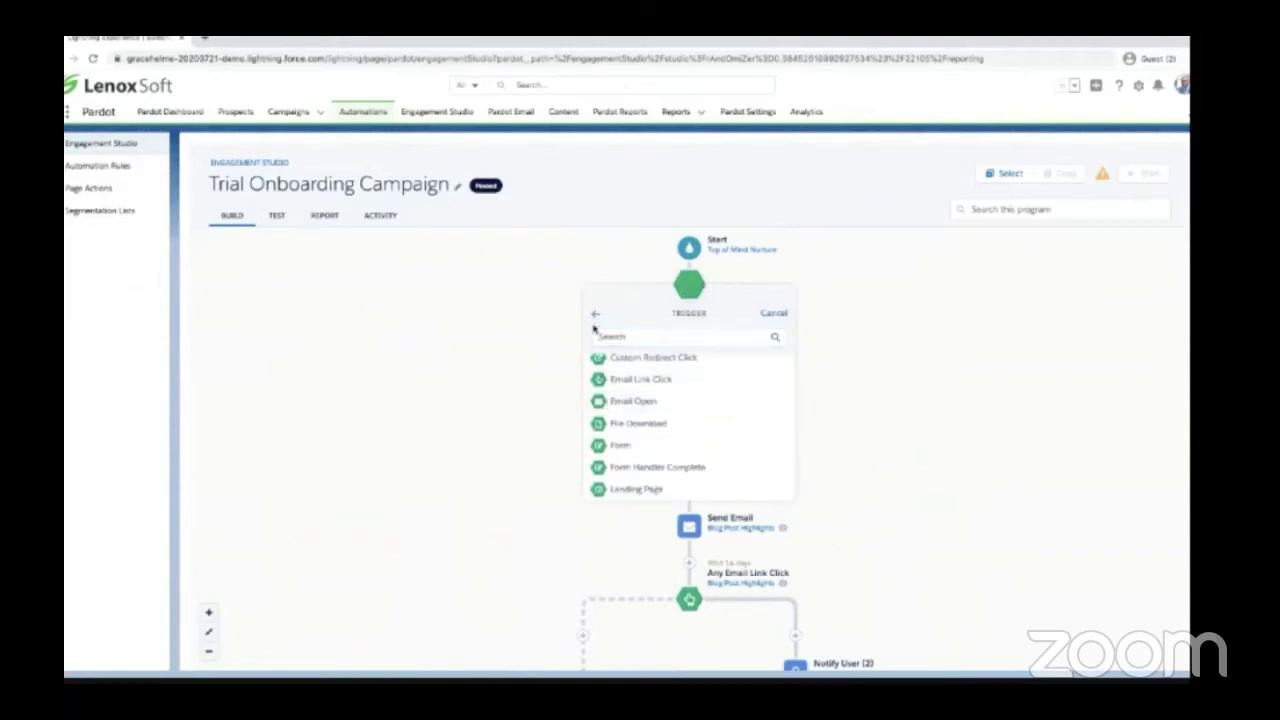
{"action": "left_click", "coordinate": [595, 316]}
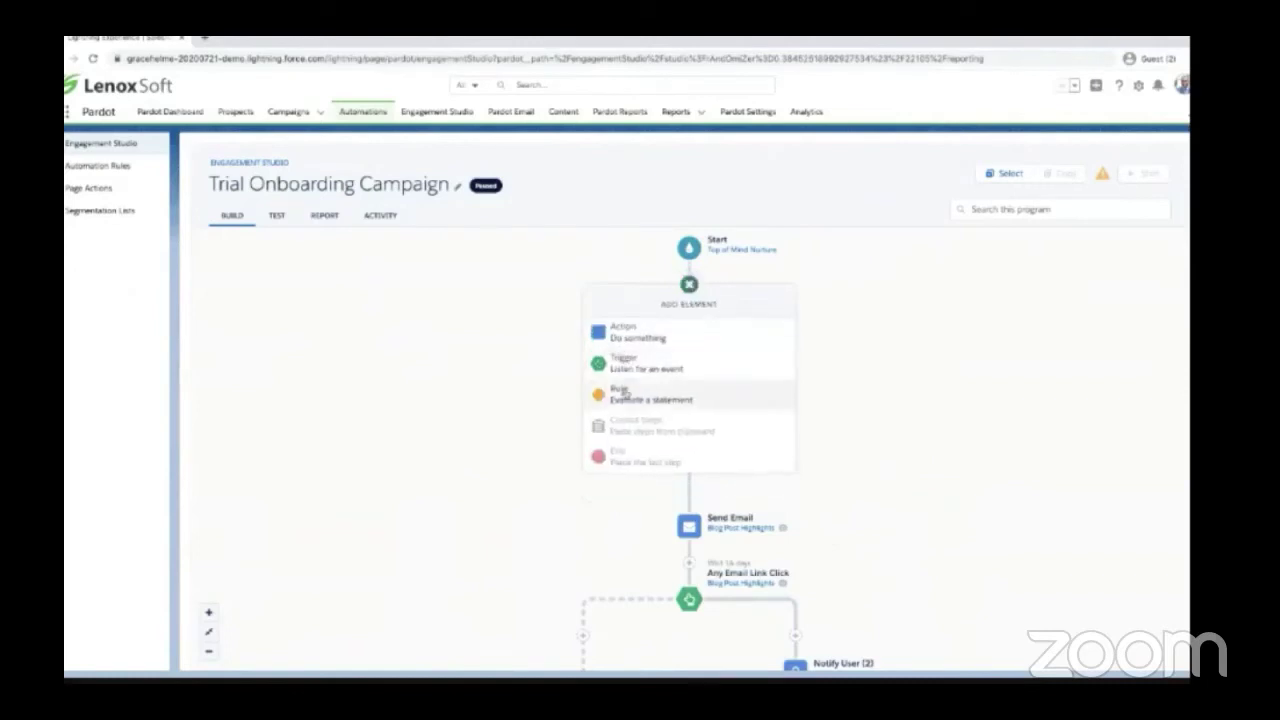
{"action": "left_click", "coordinate": [624, 396]}
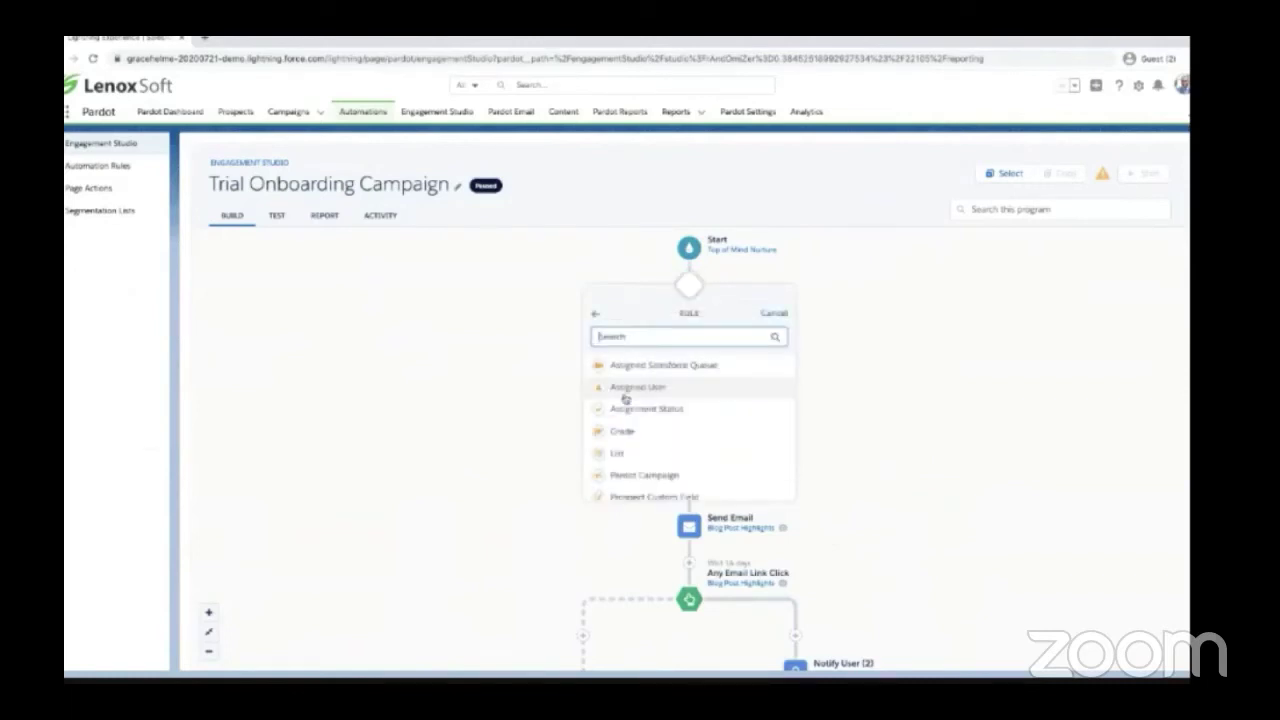
{"action": "scroll", "coordinate": [650, 457], "scroll_direction": "down", "scroll_amount": 2}
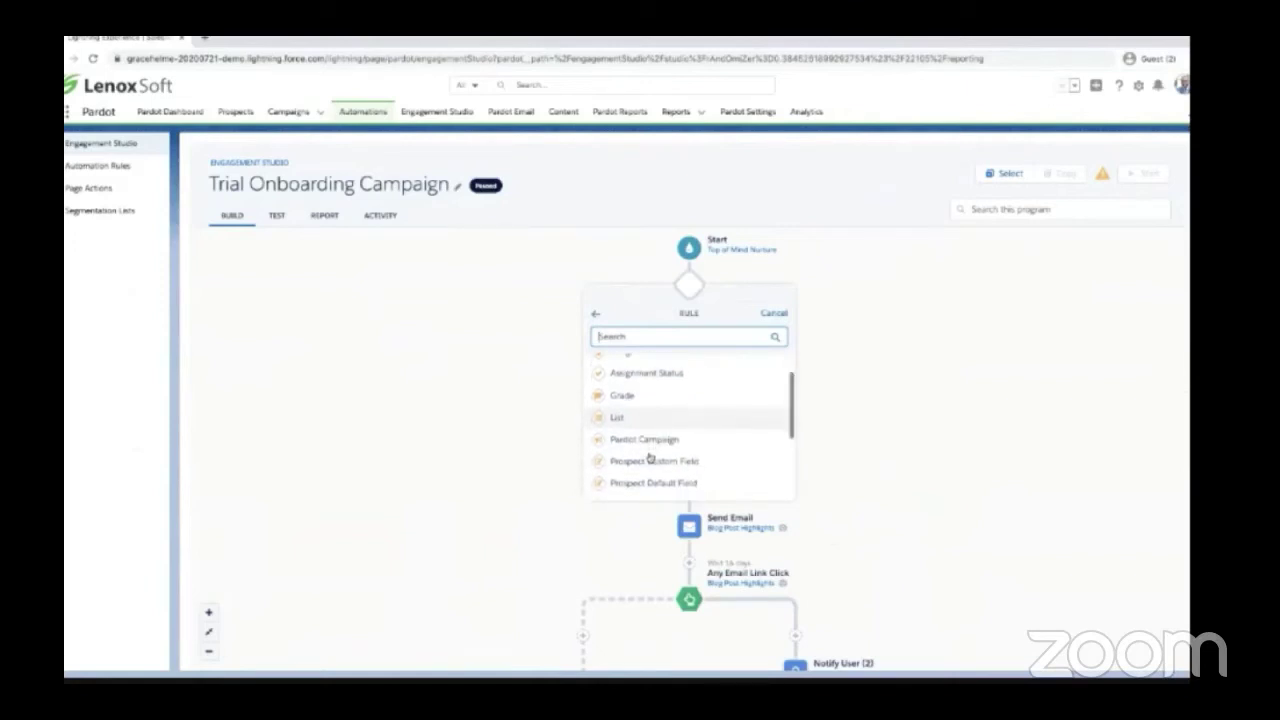
{"action": "scroll", "coordinate": [650, 457], "scroll_direction": "down", "scroll_amount": 1}
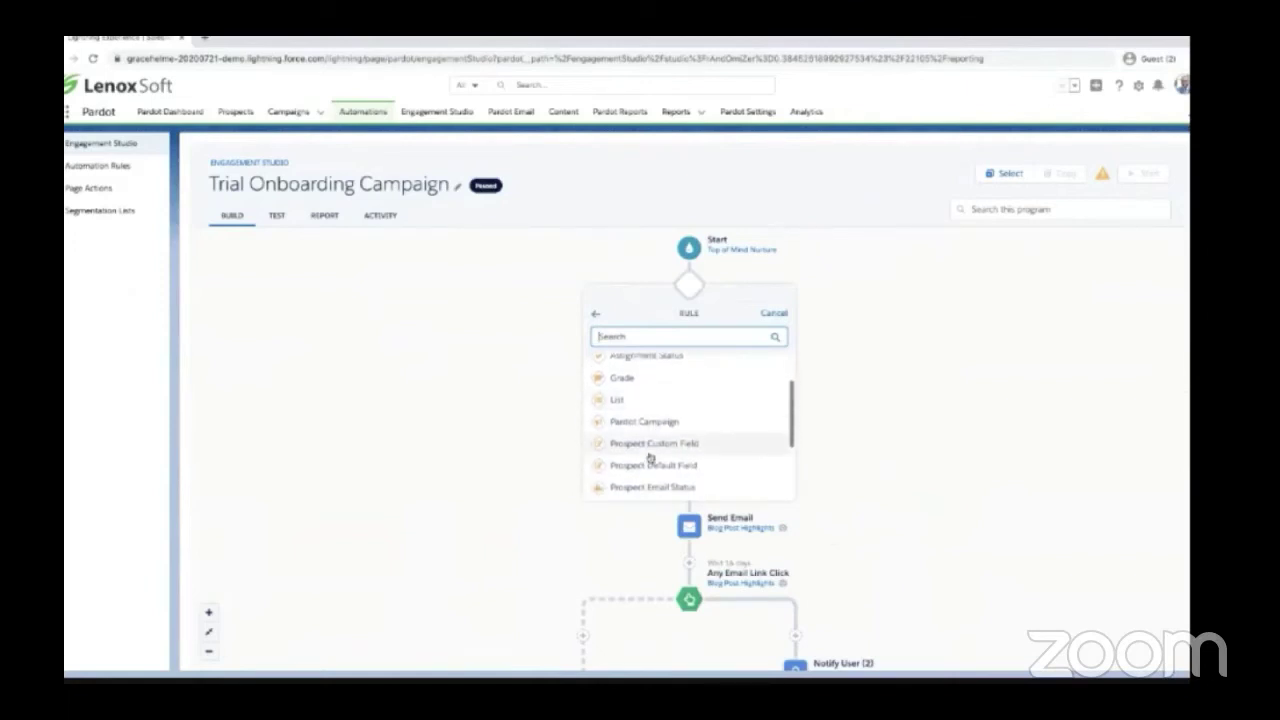
{"action": "left_click", "coordinate": [774, 313]}
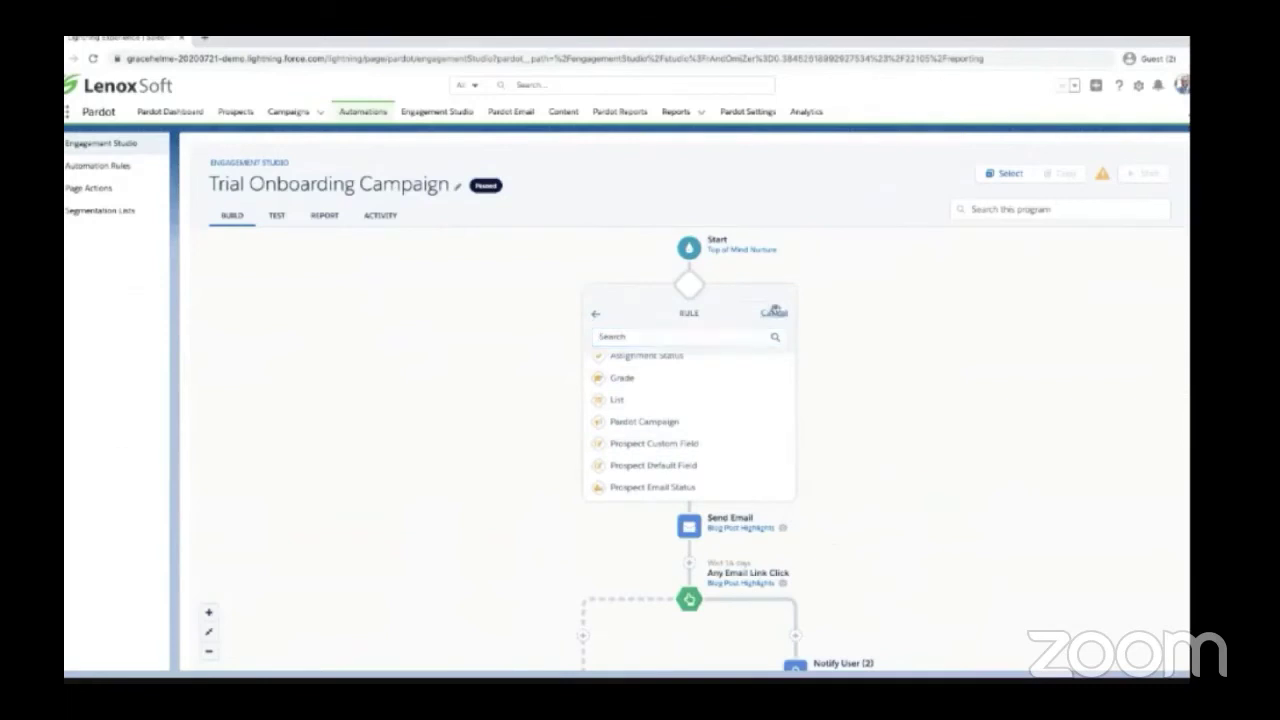
Try adding a Create Salesforce Task action before Notify User on the Blog Post Highlights link-click path, with the subject "Follow Up on Trial Usage".
{"action": "scroll", "coordinate": [760, 385], "scroll_direction": "down", "scroll_amount": 1}
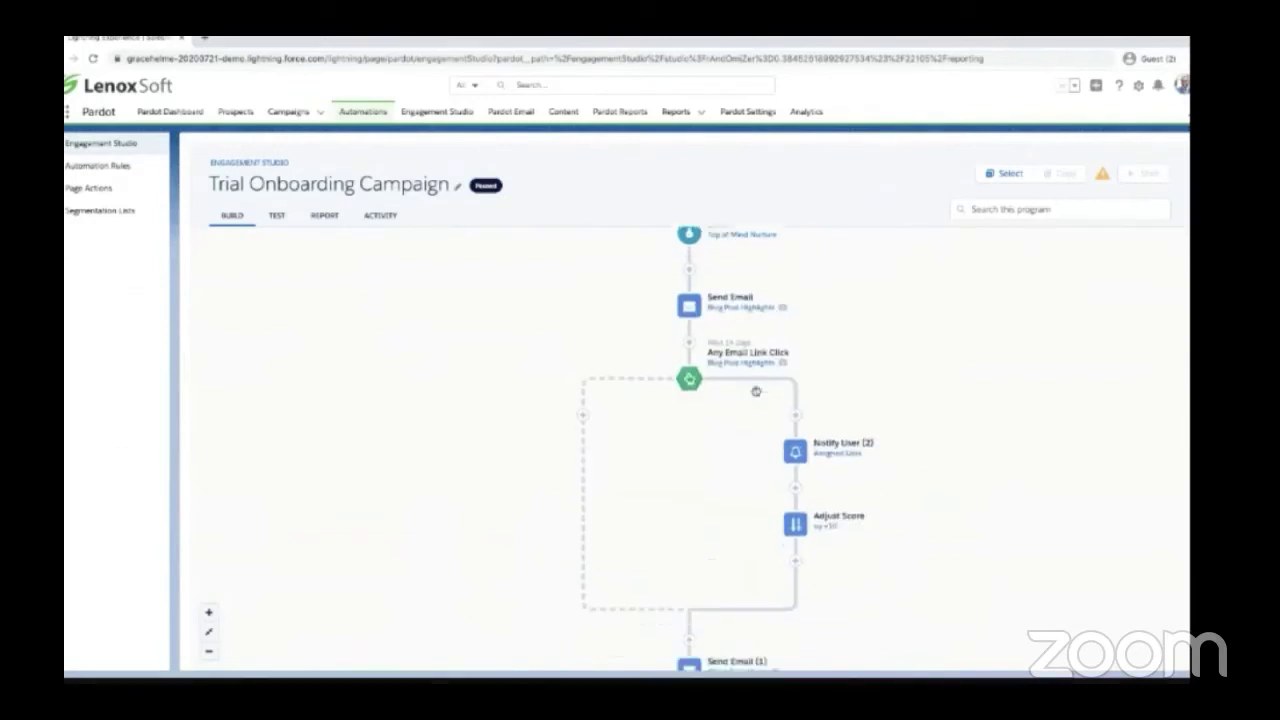
{"action": "scroll", "coordinate": [756, 391], "scroll_direction": "down", "scroll_amount": 1}
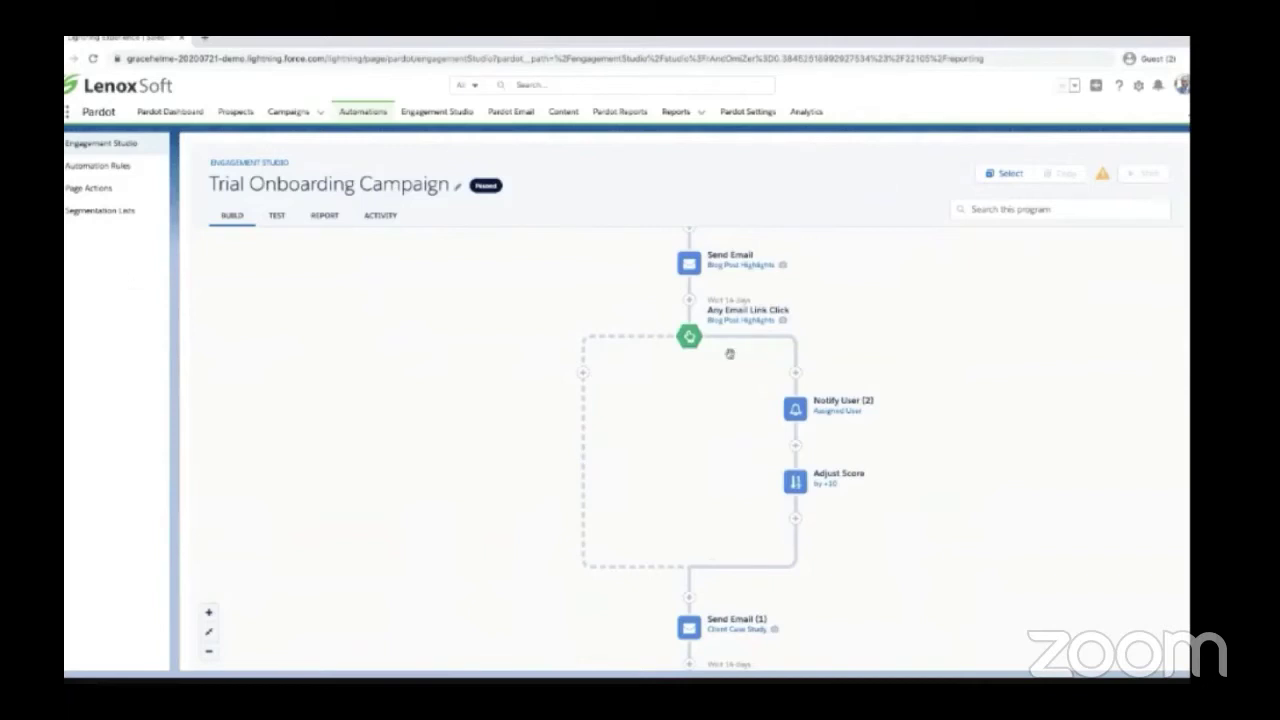
{"action": "left_click", "coordinate": [796, 372]}
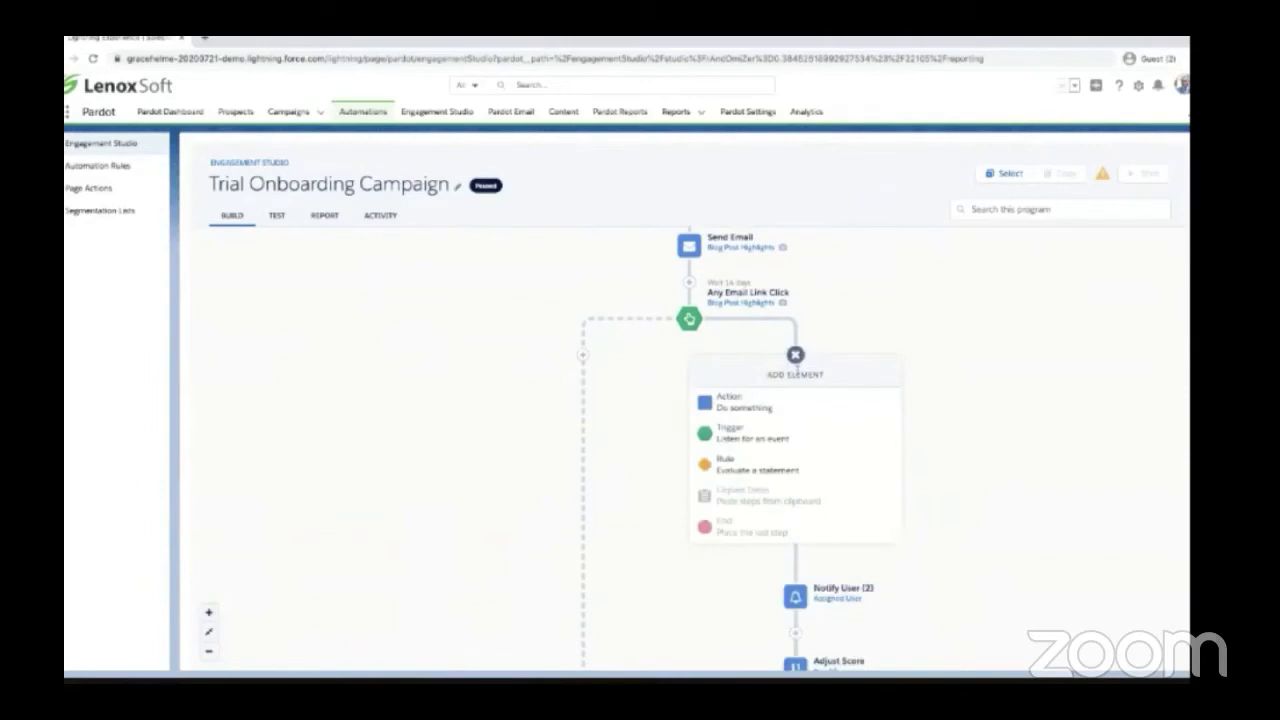
{"action": "left_click", "coordinate": [768, 412]}
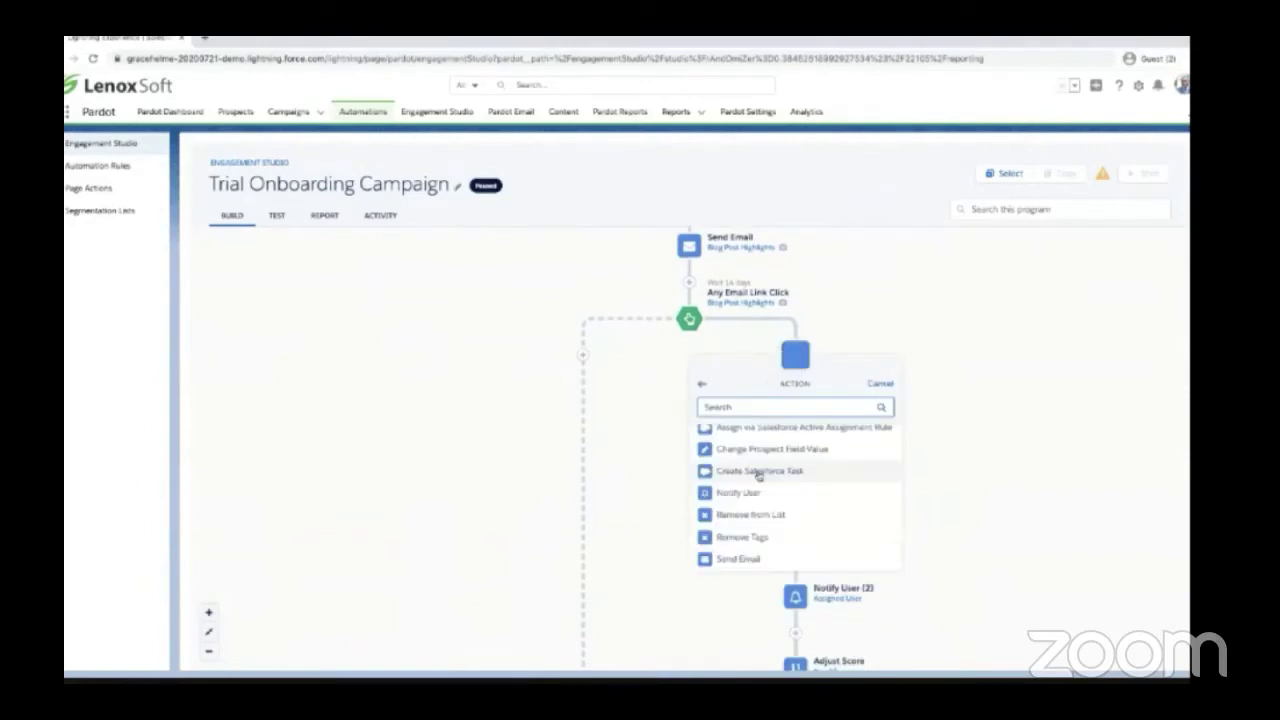
{"action": "left_click", "coordinate": [759, 471]}
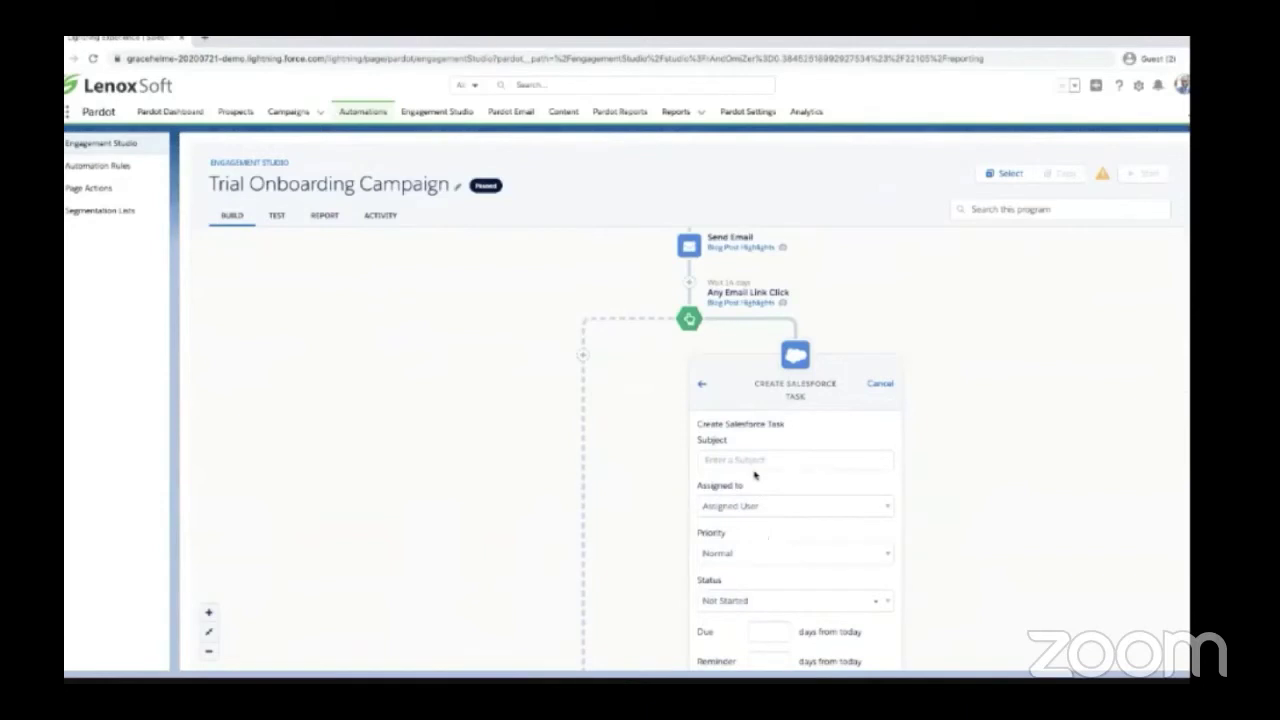
{"action": "left_click", "coordinate": [815, 453]}
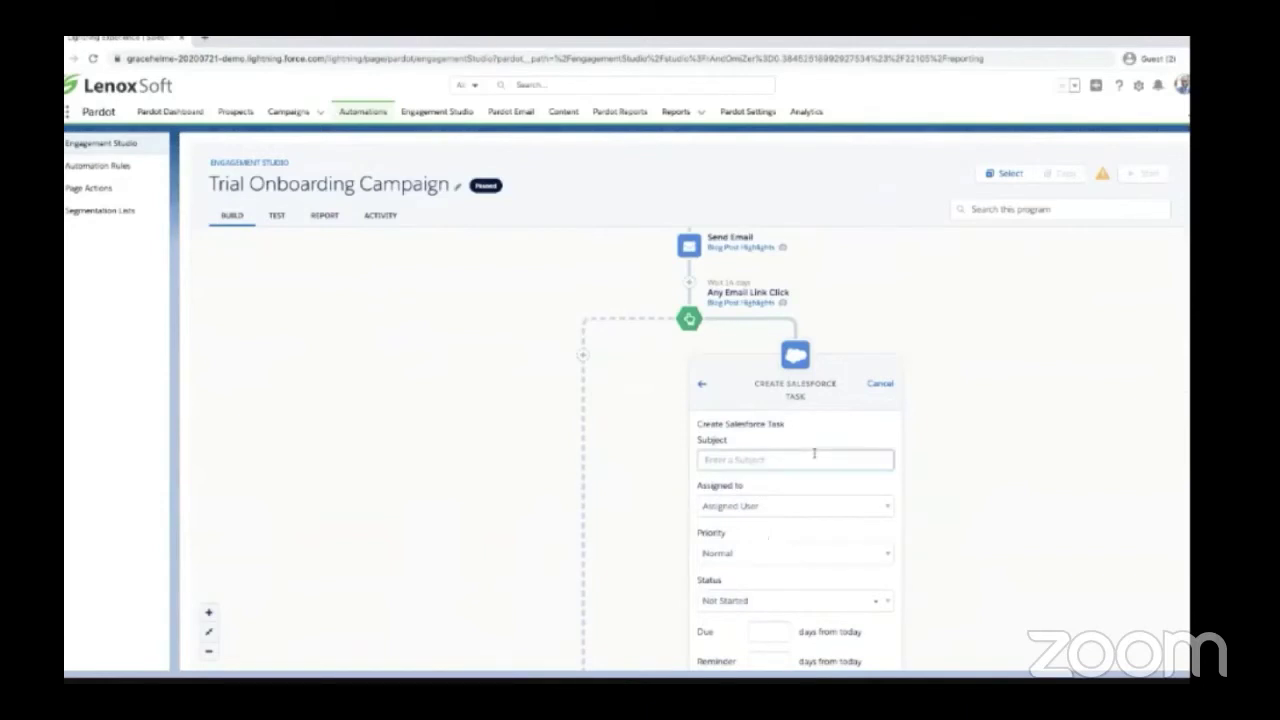
{"action": "type", "text": "Follow Up on Trial Usage"}
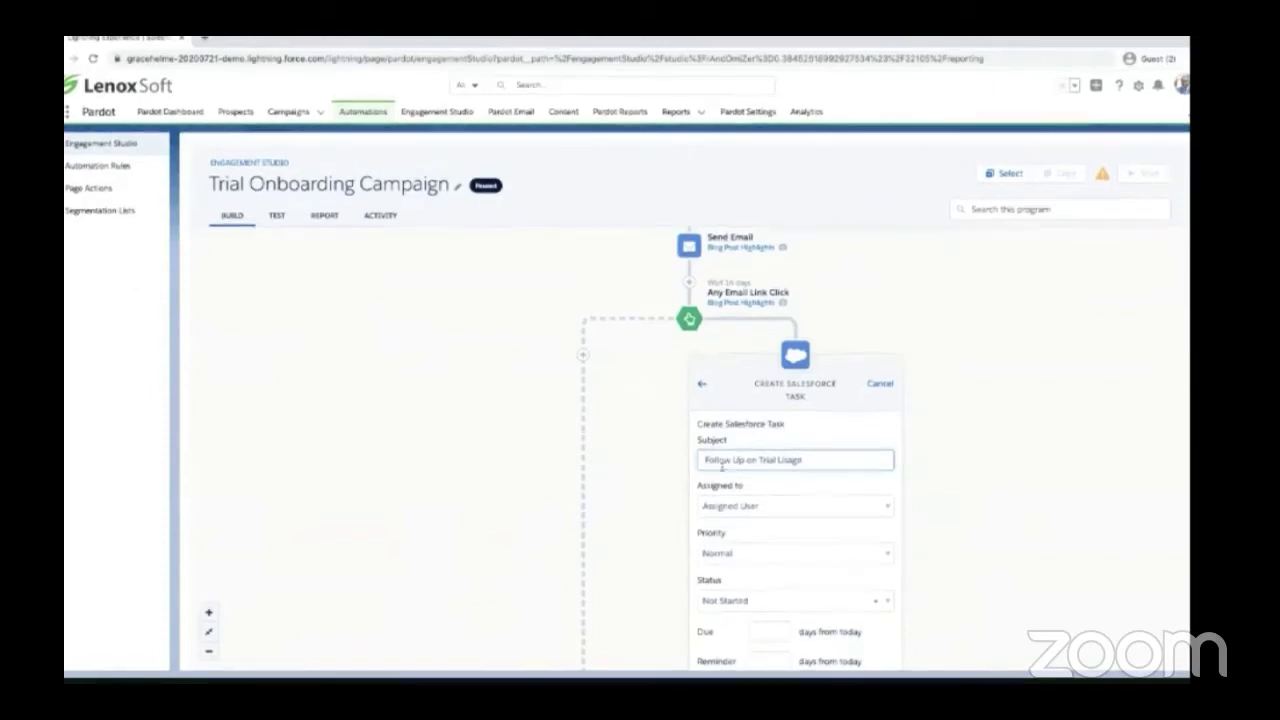
{"action": "scroll", "coordinate": [925, 487], "scroll_direction": "down", "scroll_amount": 1}
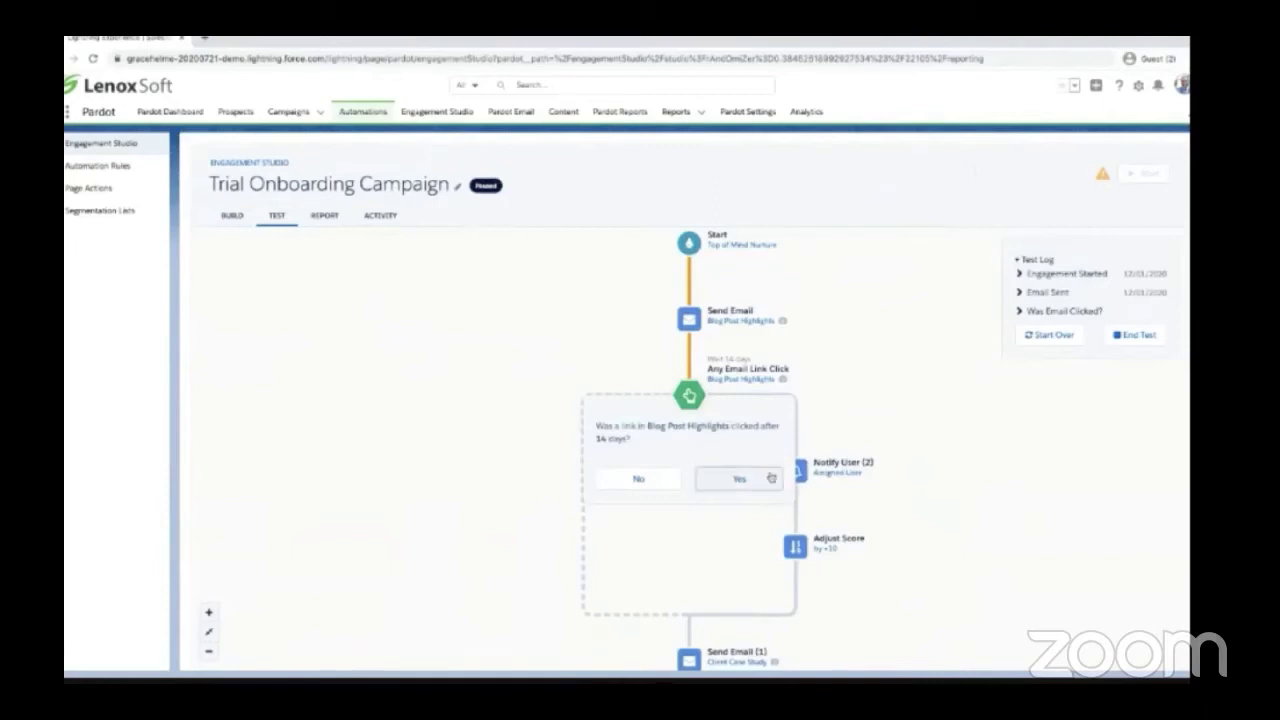
Test the program by answering Yes to the Blog Post Highlights link click and No to the Client Case Study link click.
{"action": "left_click", "coordinate": [771, 478]}
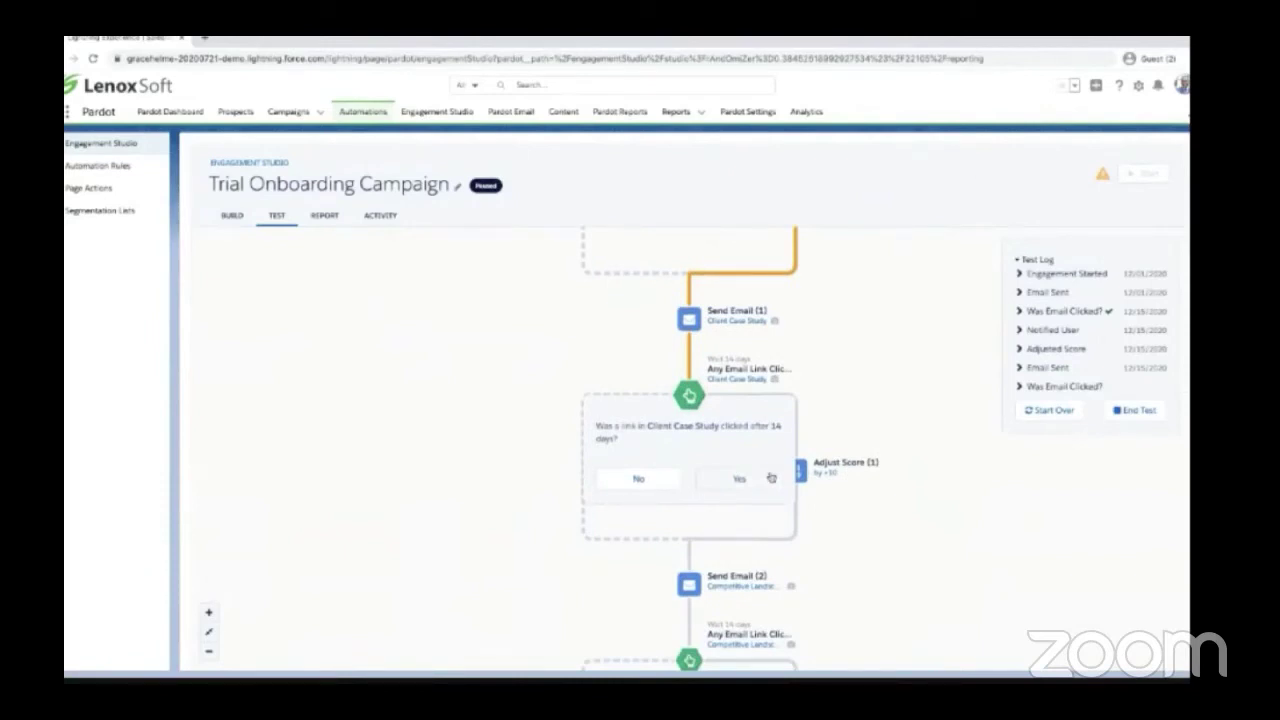
{"action": "left_click", "coordinate": [650, 484]}
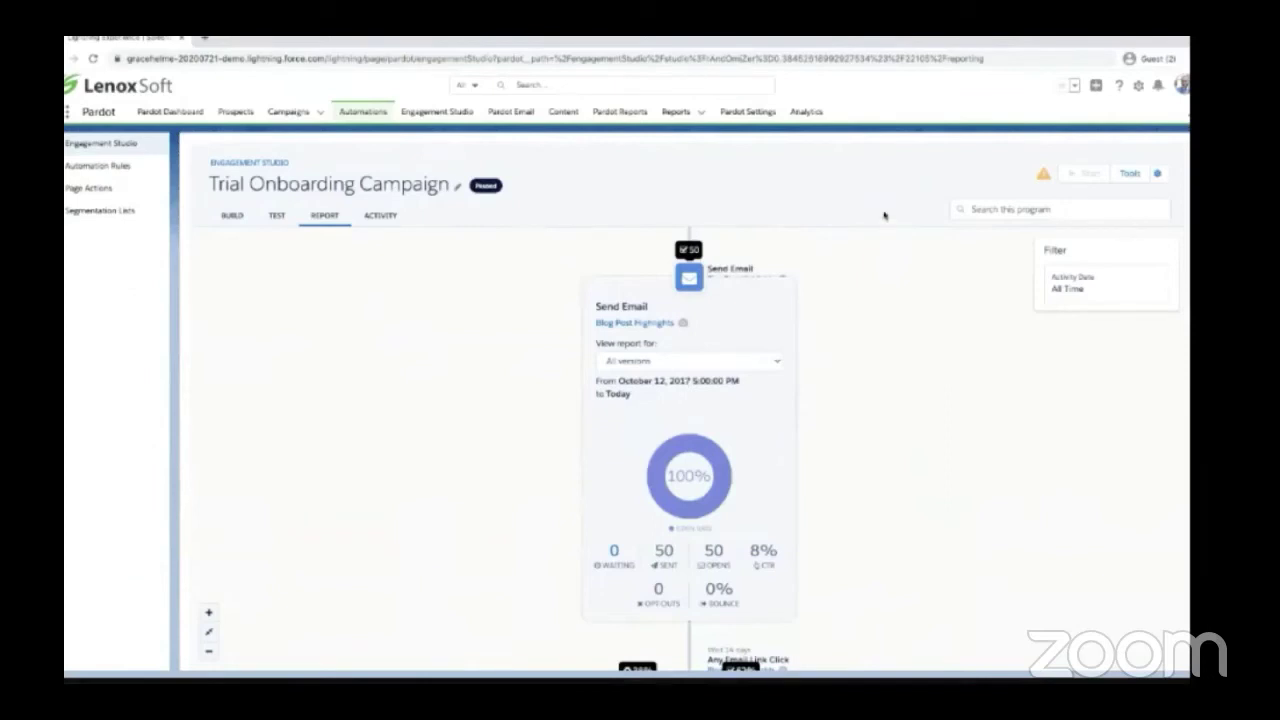
Open the Pardot Analytics page.
{"action": "left_click", "coordinate": [808, 112]}
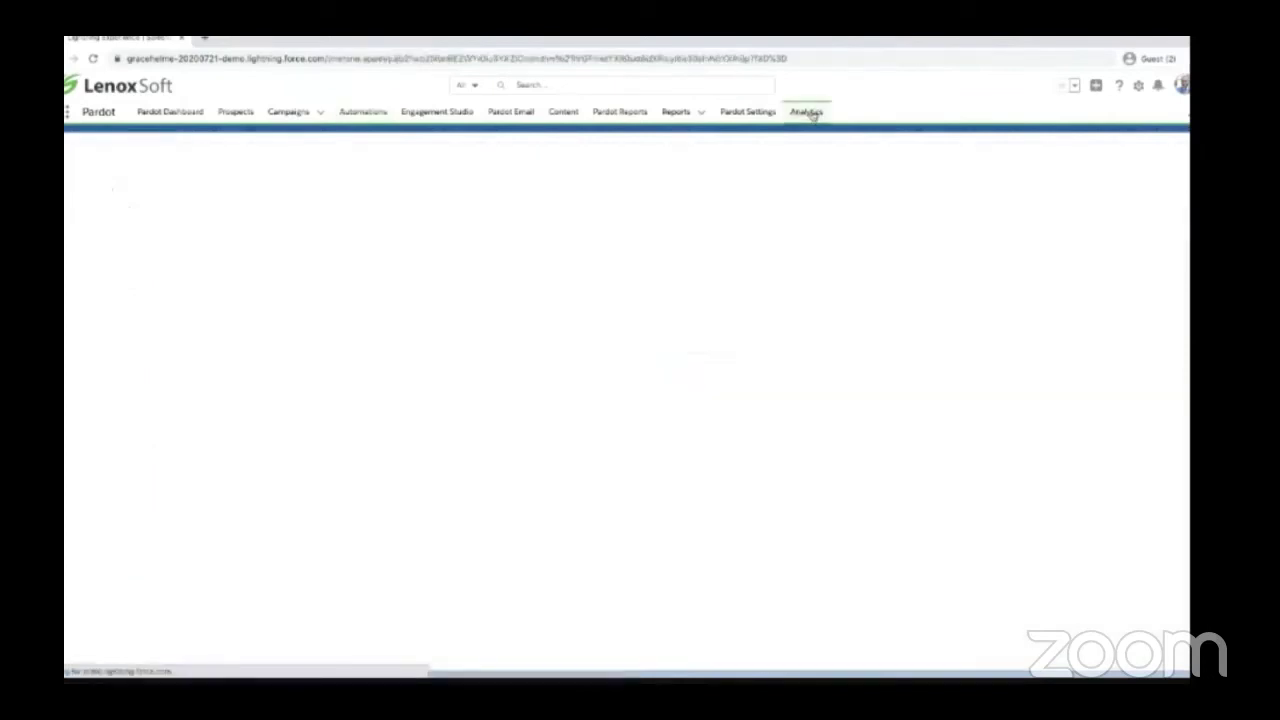